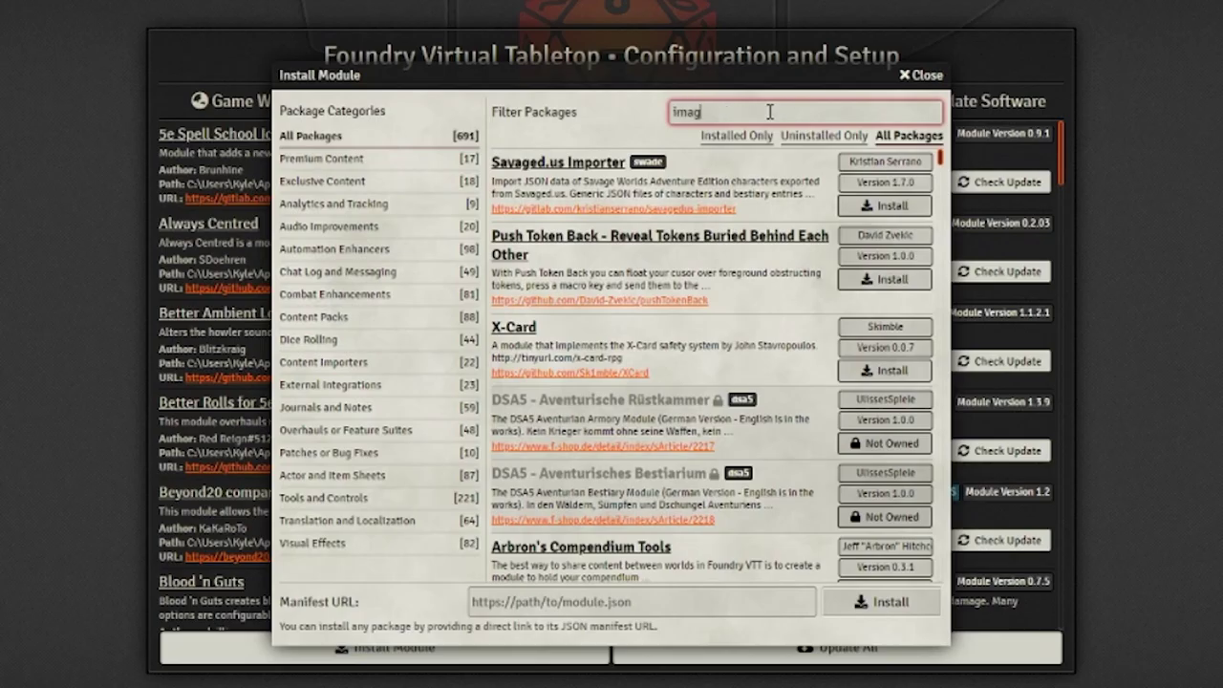
Finish typing 'image' in the package filter so Image Fog shows as already installed.
text(e)
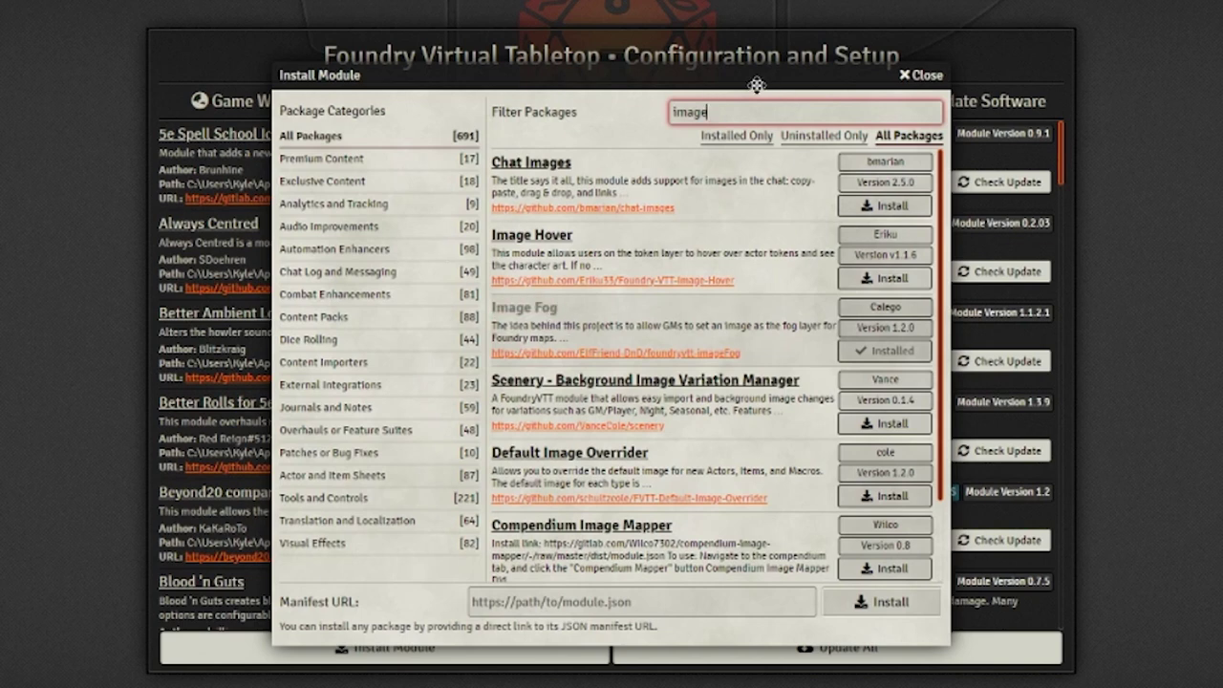
Change the package filter to 'less' to confirm Less Fog is installed.
double_click(720, 113)
text(less)
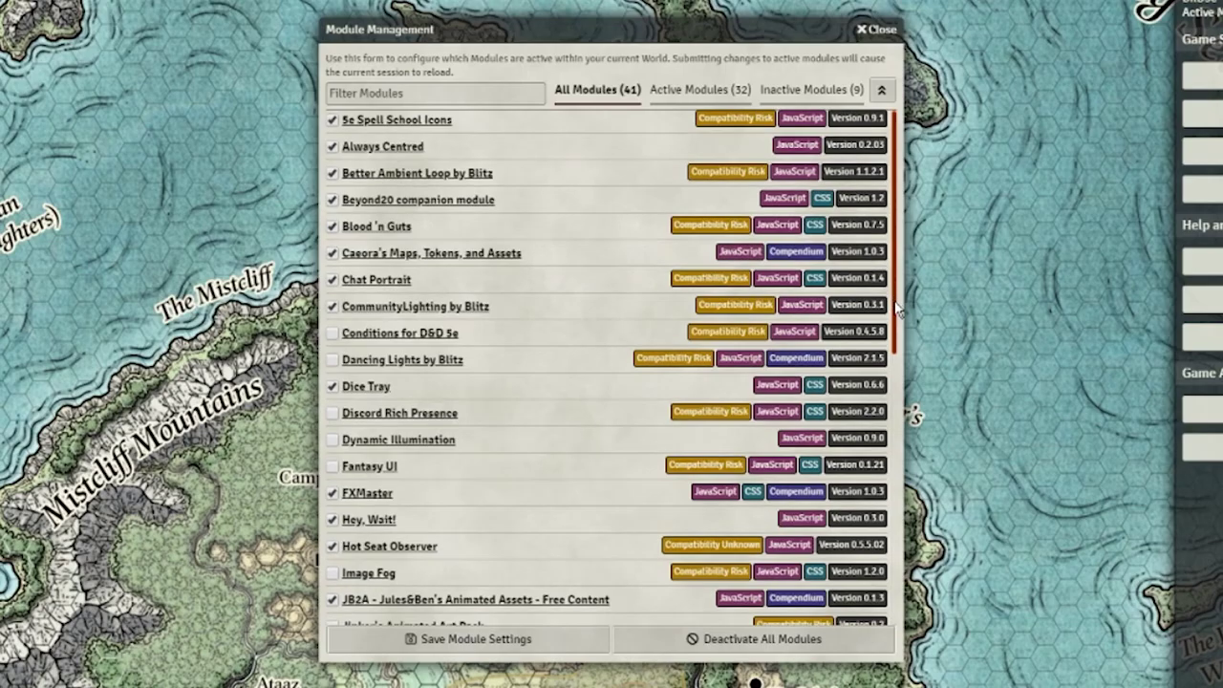
scroll(432, 430, down, 3)
Activate Image Fog with its required dependencies, then open Chapter 2: The Land of Chult.
click(331, 371)
click(521, 366)
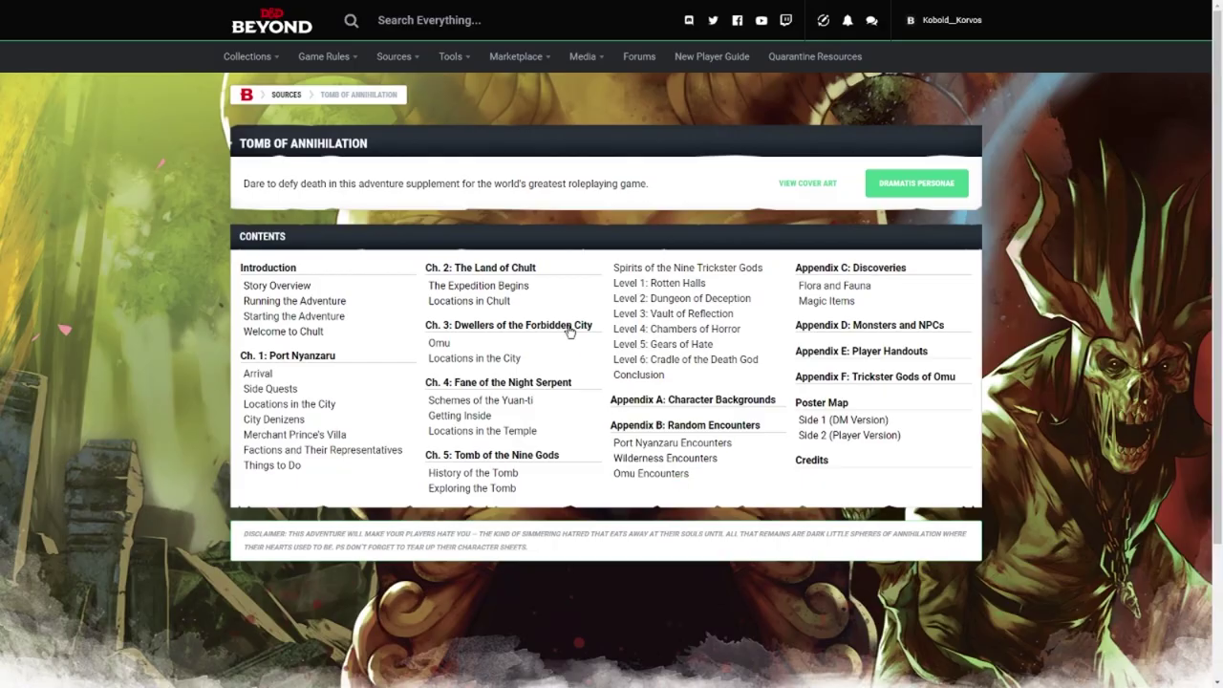
click(507, 267)
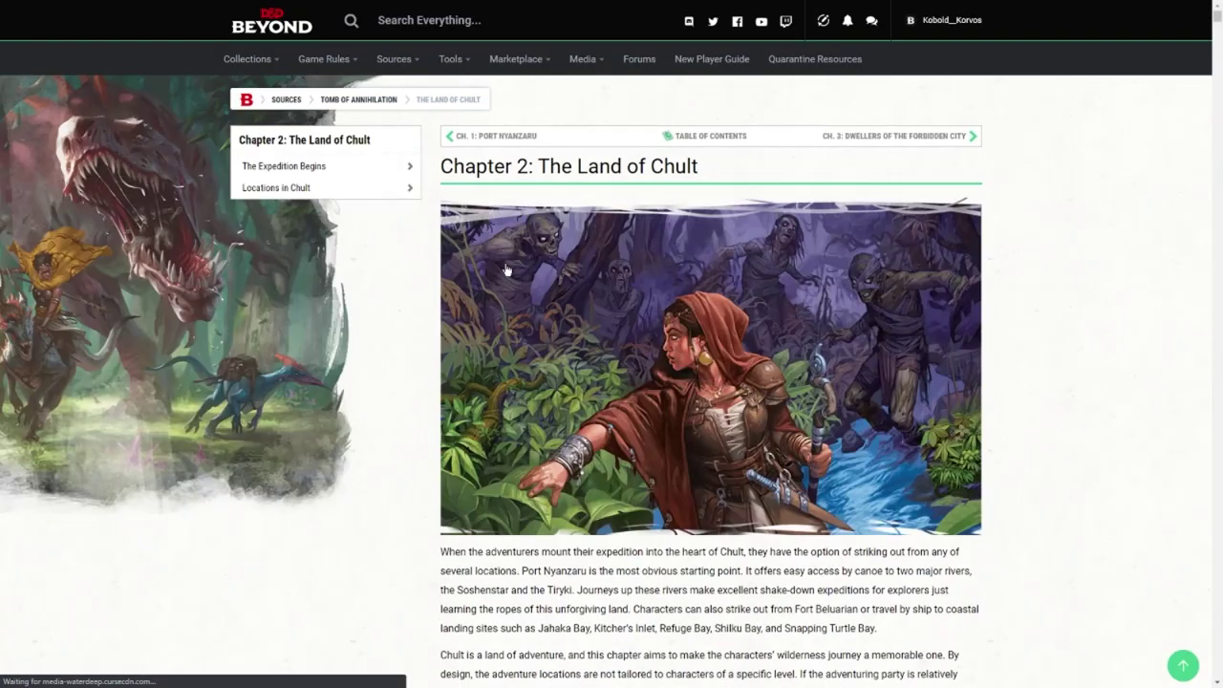
Look over the Land of Chult chapter, then open Appendix E: Player Handouts to its Chult map.
scroll(506, 269, down, 20)
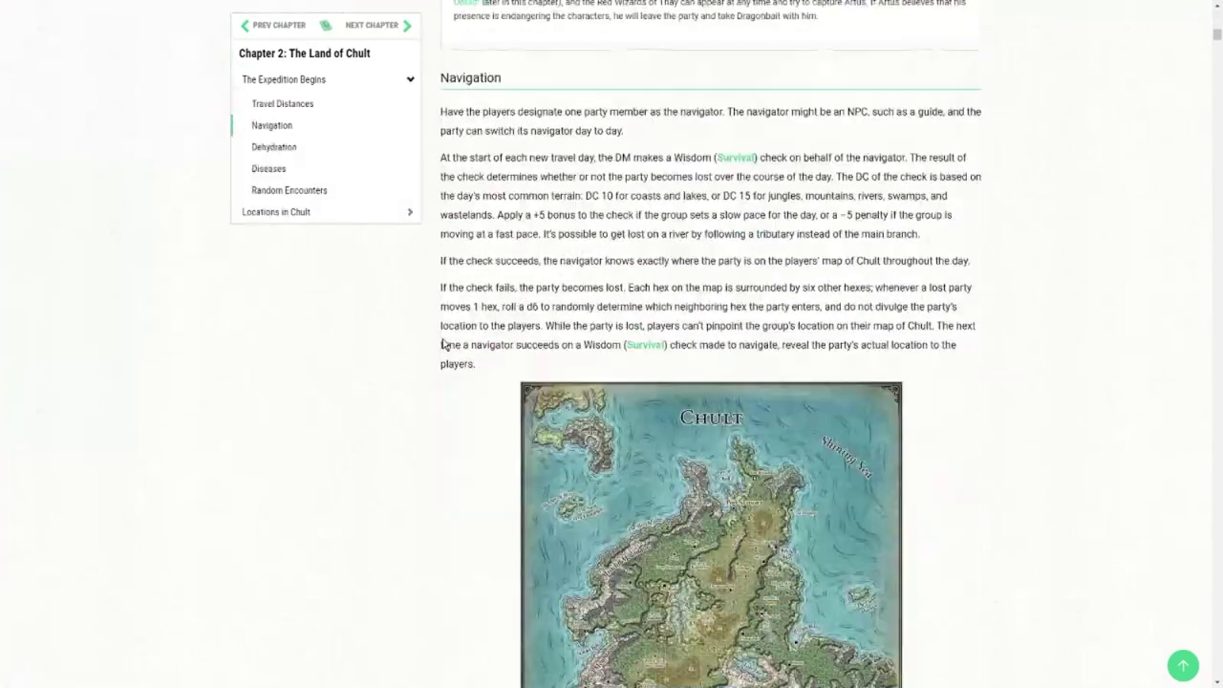
scroll(443, 344, down, 3)
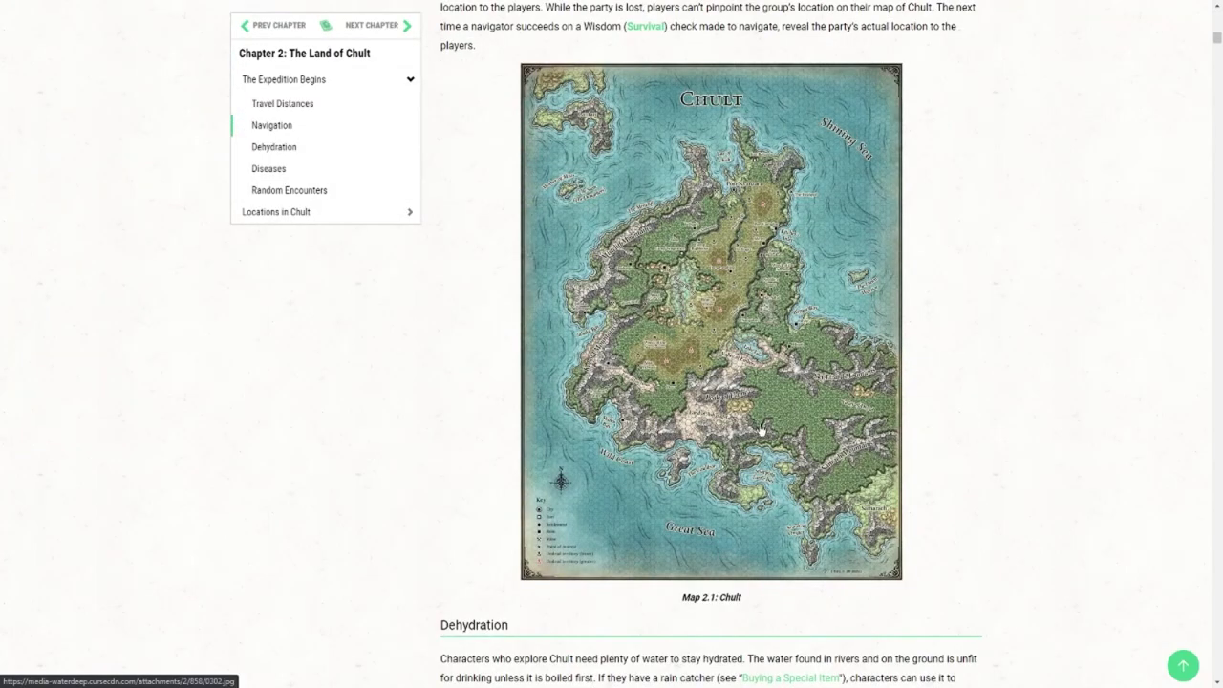
key(Home)
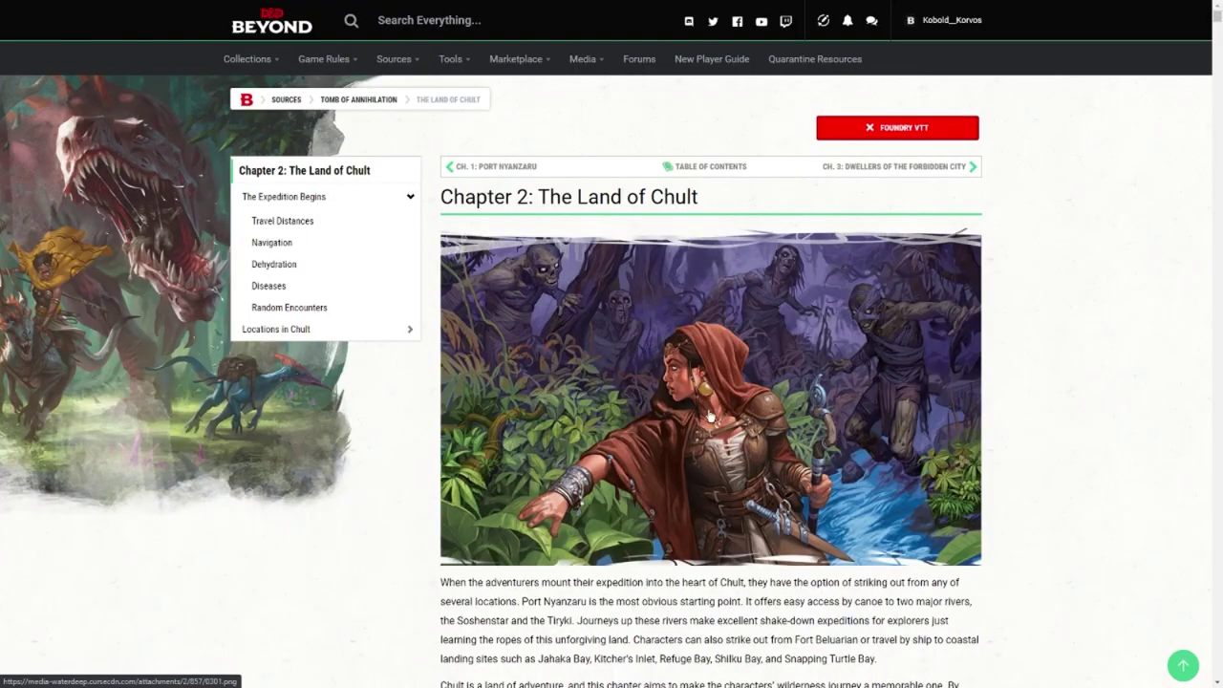
click(343, 105)
click(844, 353)
scroll(898, 339, down, 1)
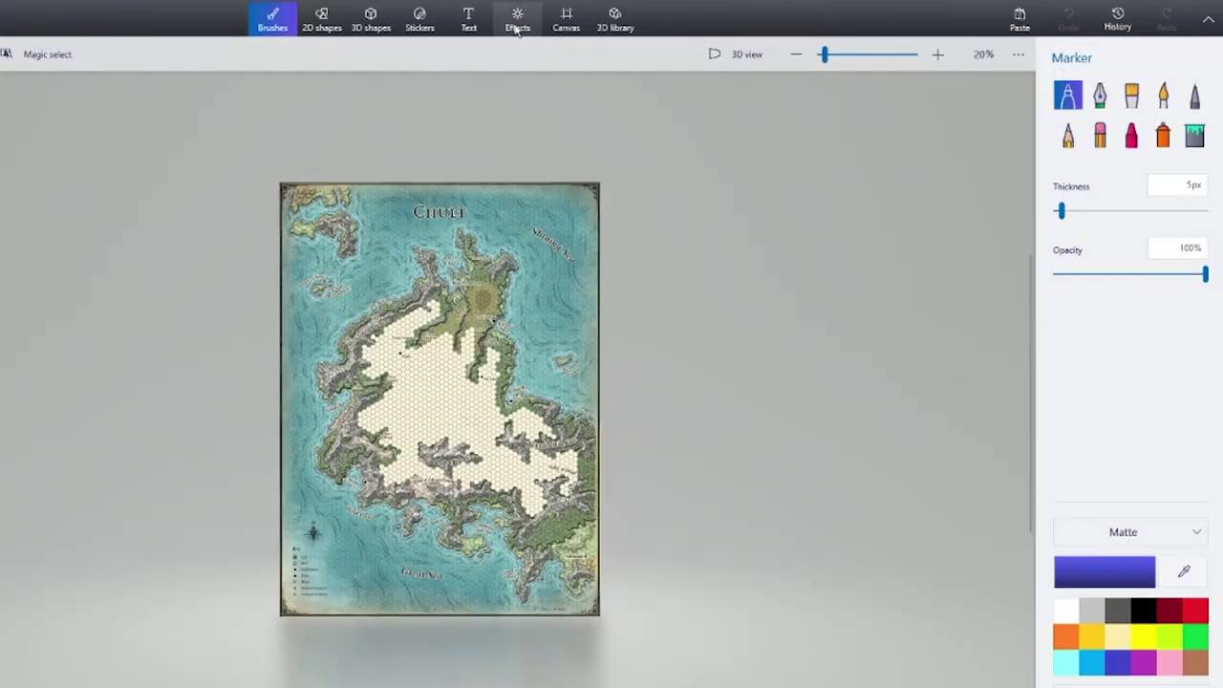
Apply the Lavender filter, then a dark night filter, to the Chult map.
click(516, 27)
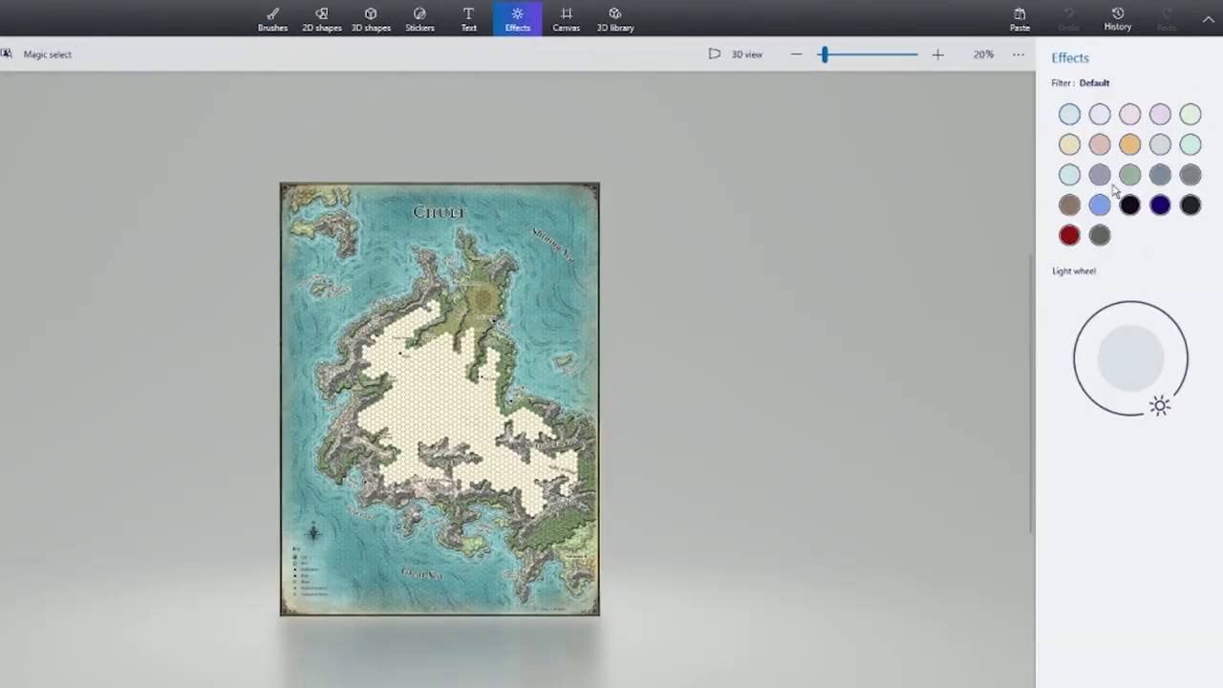
click(1100, 115)
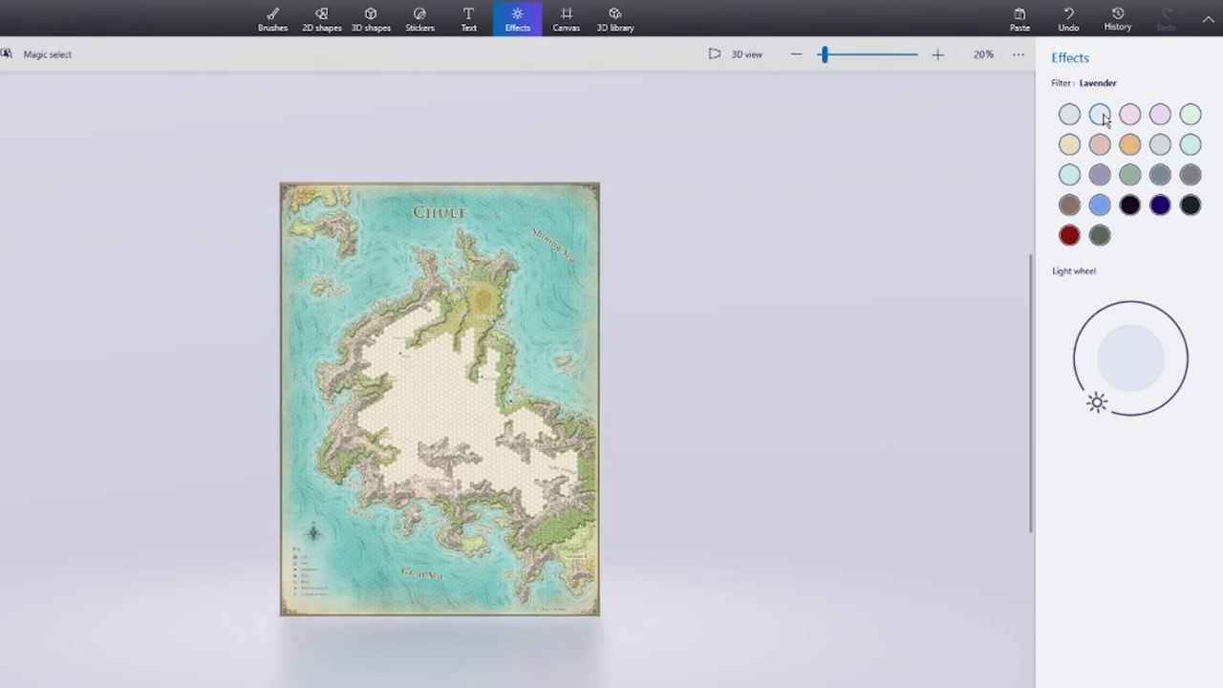
click(1130, 211)
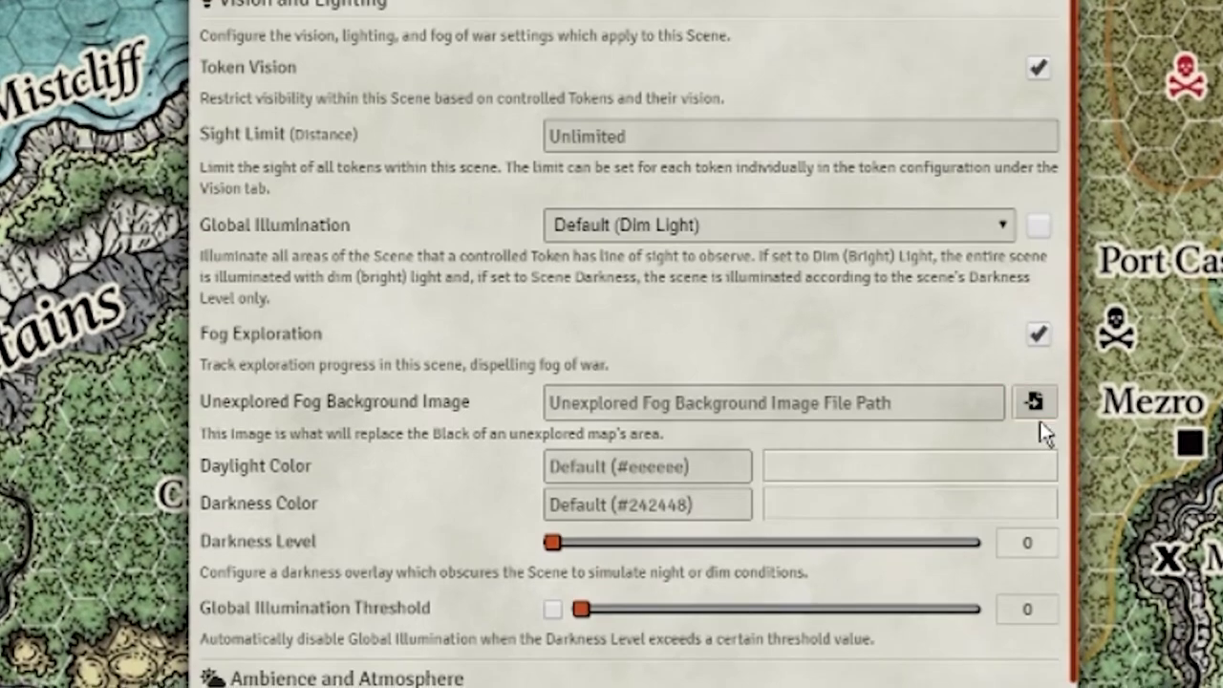
Use the player map as unexplored fog image, size 3302×4458, with padding 0.
click(1035, 402)
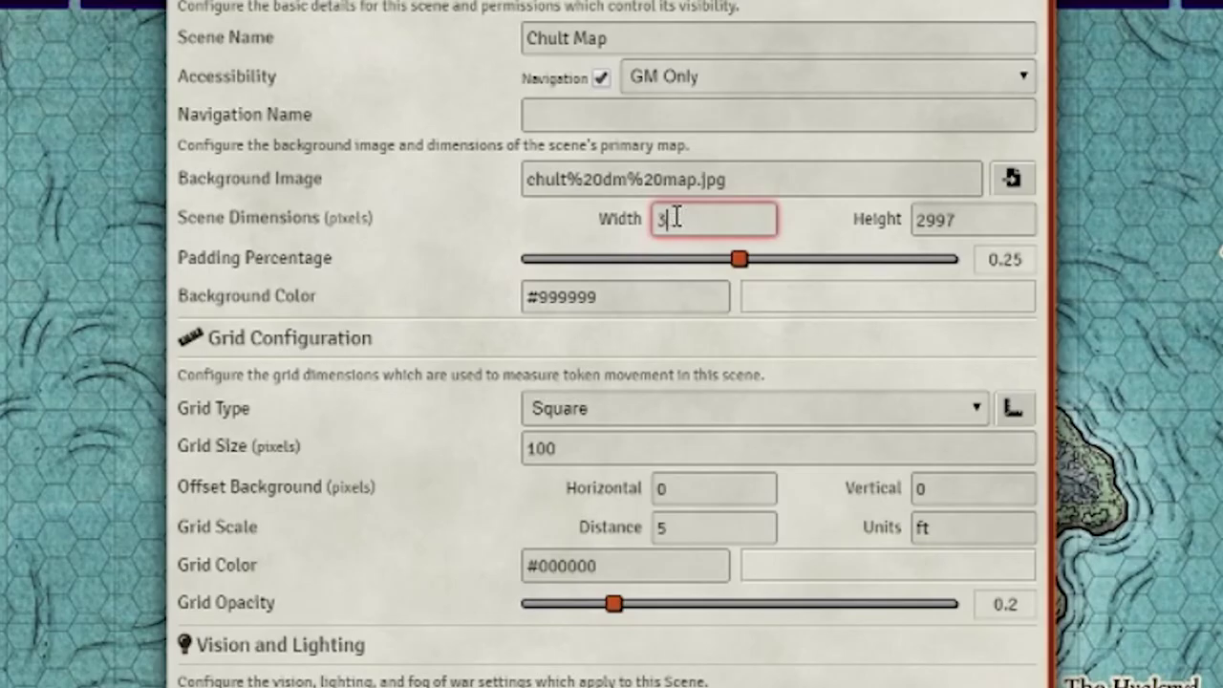
key(BackSpace)
text(3302)
key(Tab)
text(4458)
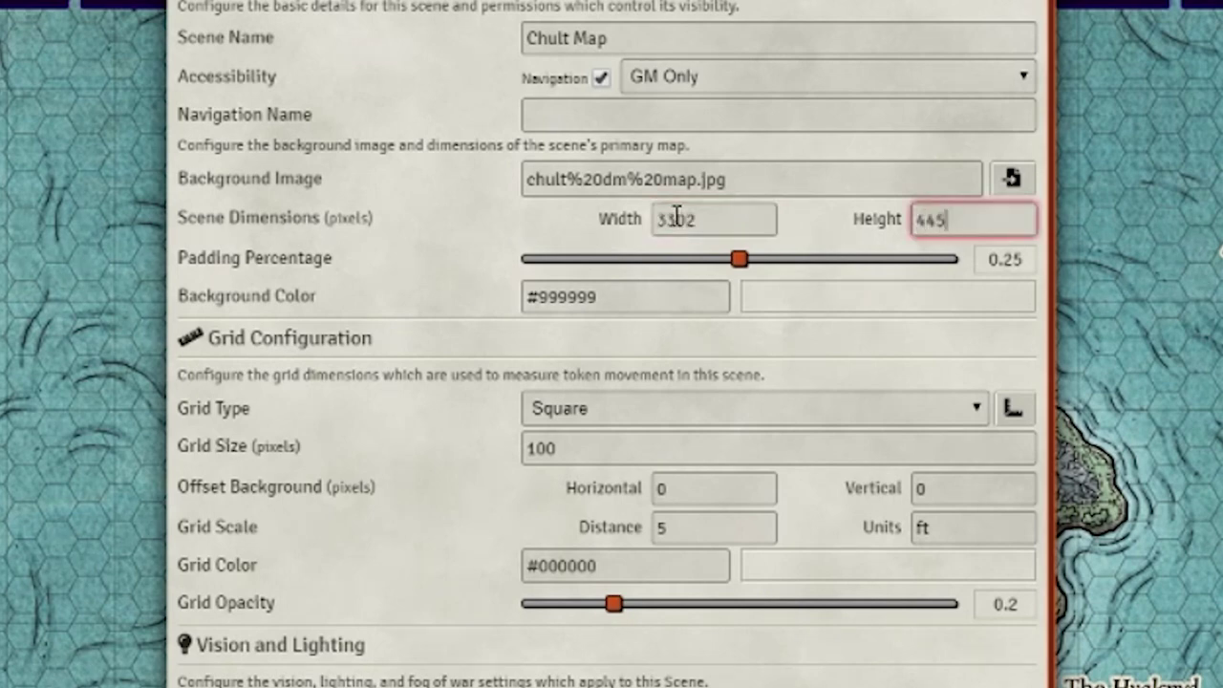
click(723, 264)
drag(724, 264, 445, 254)
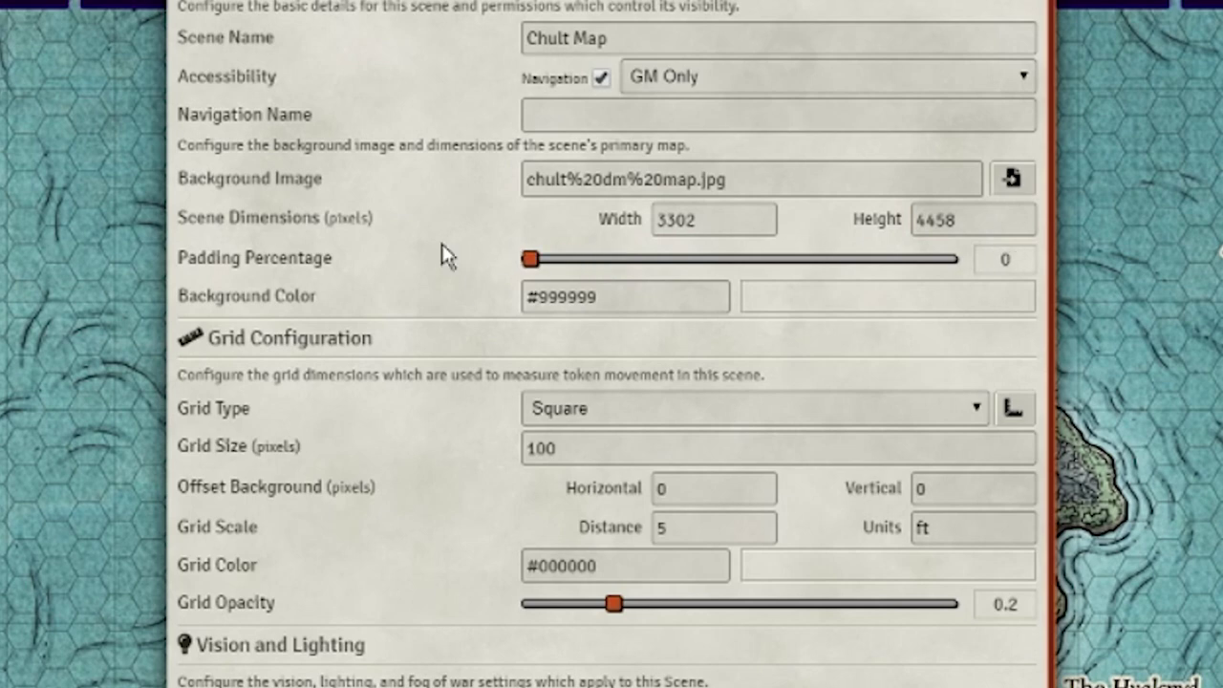
Set a Hexagonal Columns - Even grid of size 59 with offsets 5 and 5, then create the Party actor.
click(627, 409)
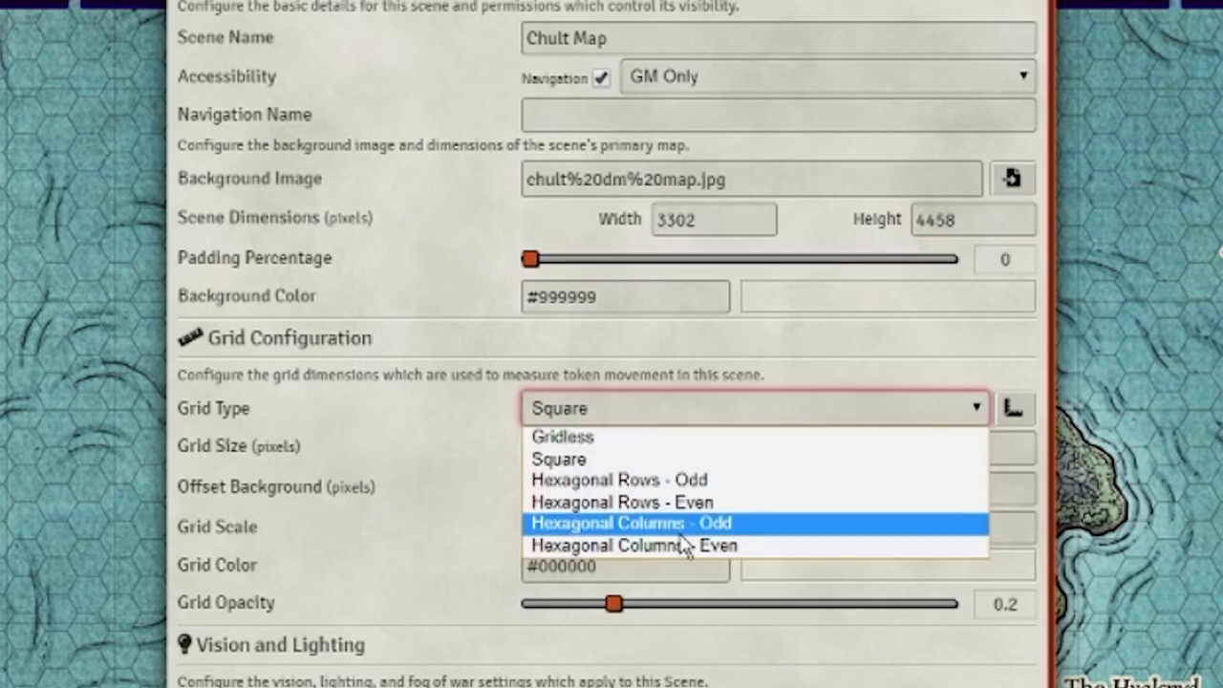
click(699, 545)
click(598, 453)
double_click(601, 453)
text(59)
click(692, 482)
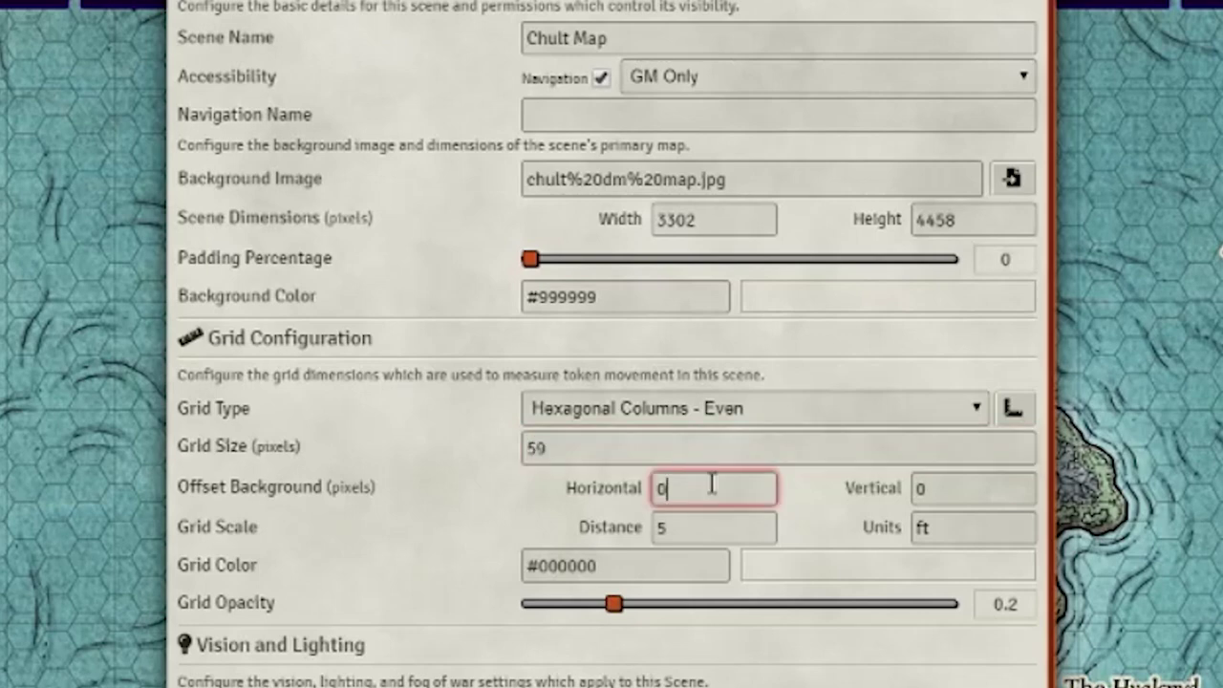
text(5)
click(956, 498)
key(BackSpace)
text(5)
click(402, 537)
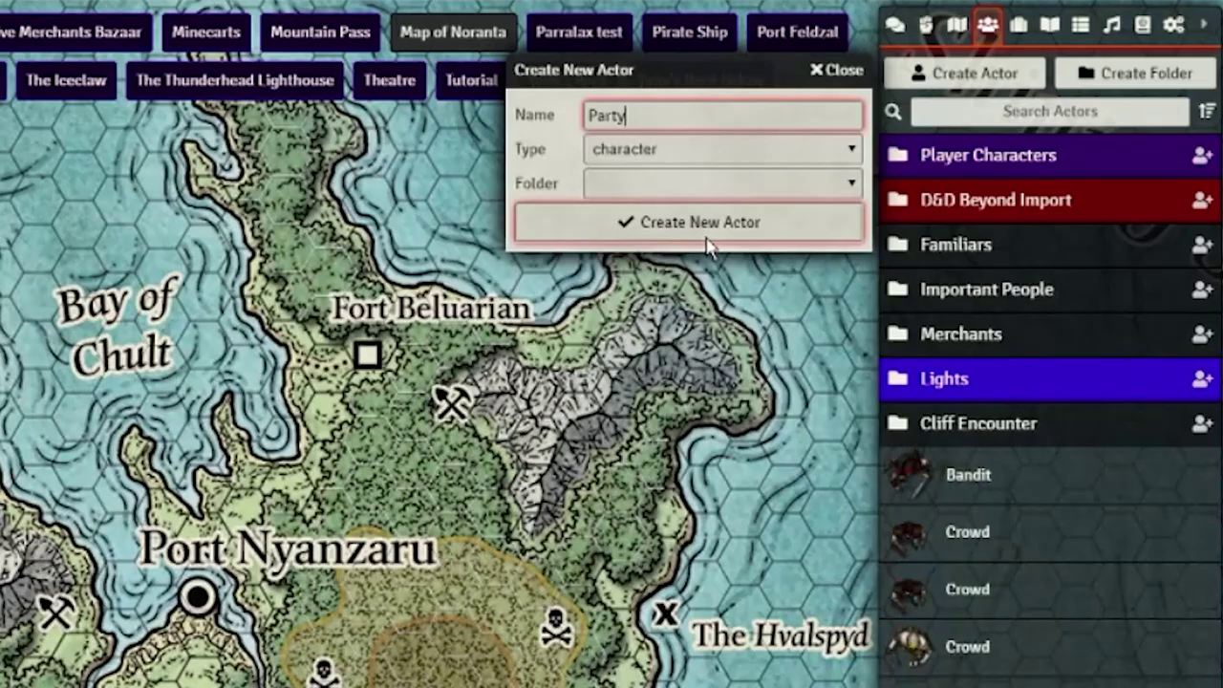
click(704, 239)
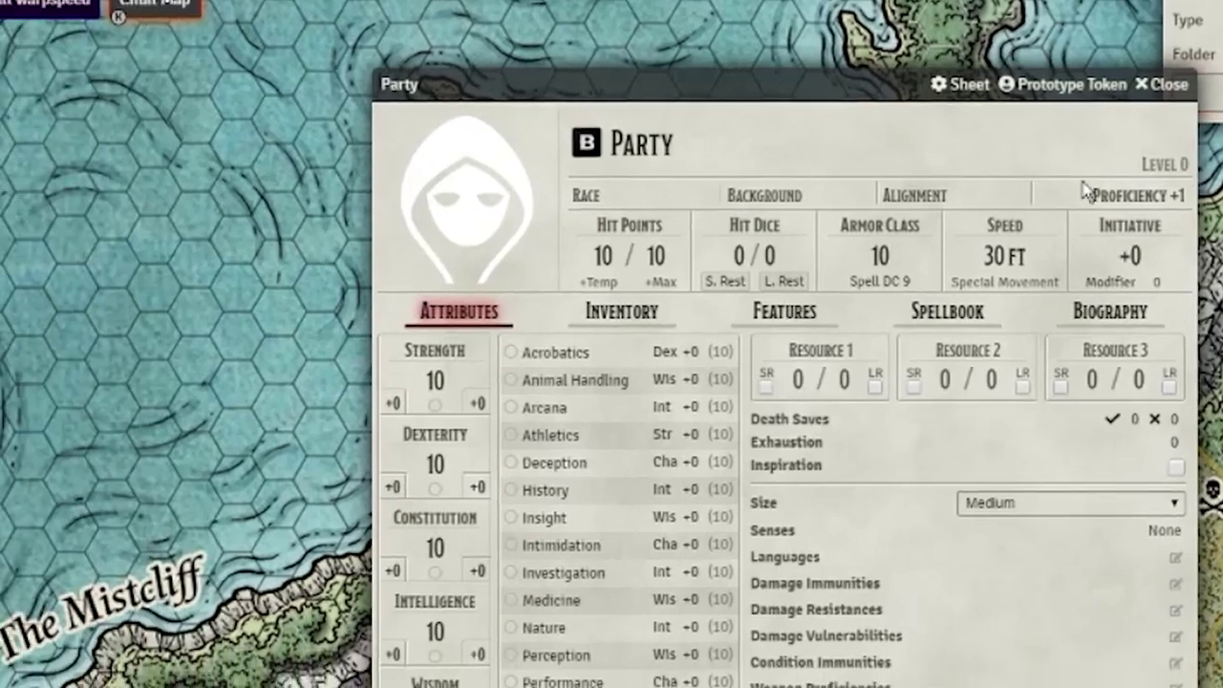
Change the Party prototype token's Dim Vision from 30 to -2.
click(686, 143)
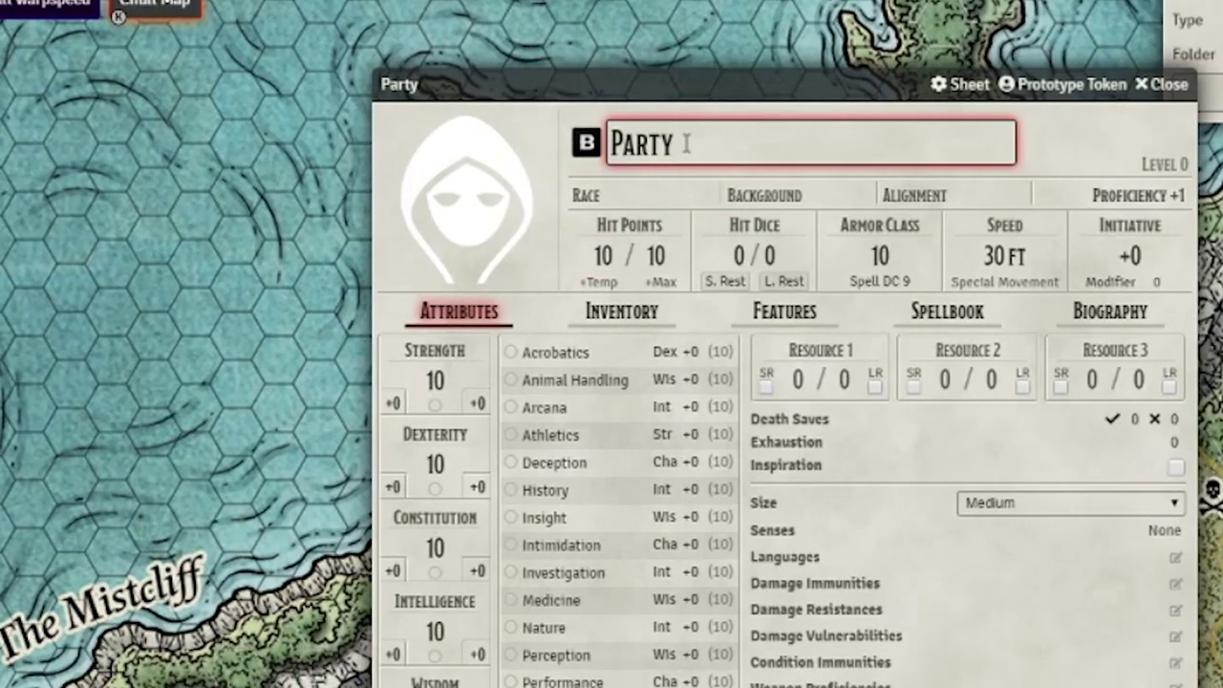
click(1062, 84)
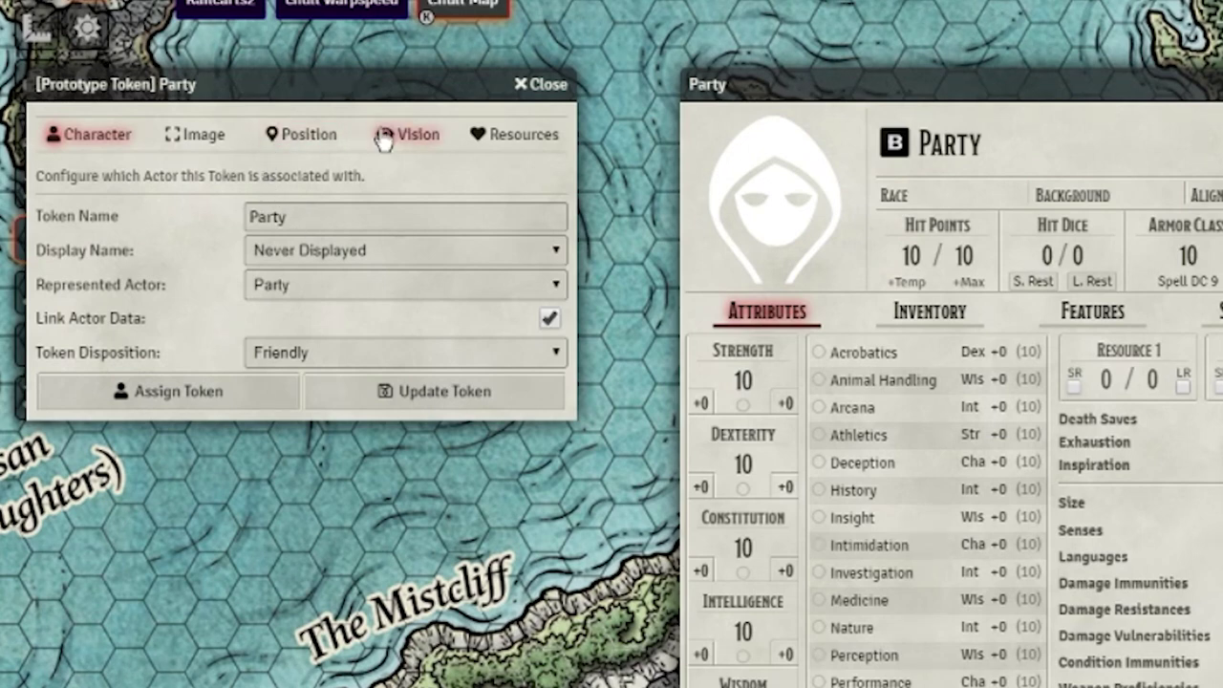
click(398, 137)
click(334, 331)
double_click(334, 332)
text(-2)
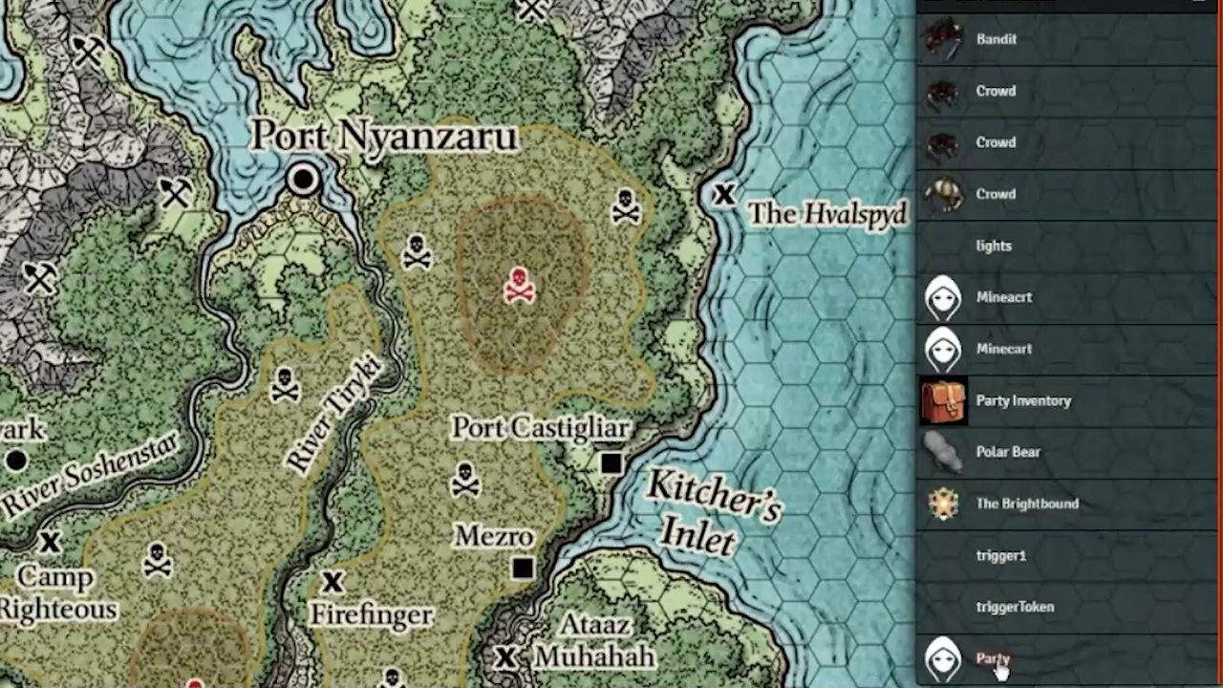
Give all players Owner permission on the Party actor and save.
right_click(960, 659)
click(1000, 554)
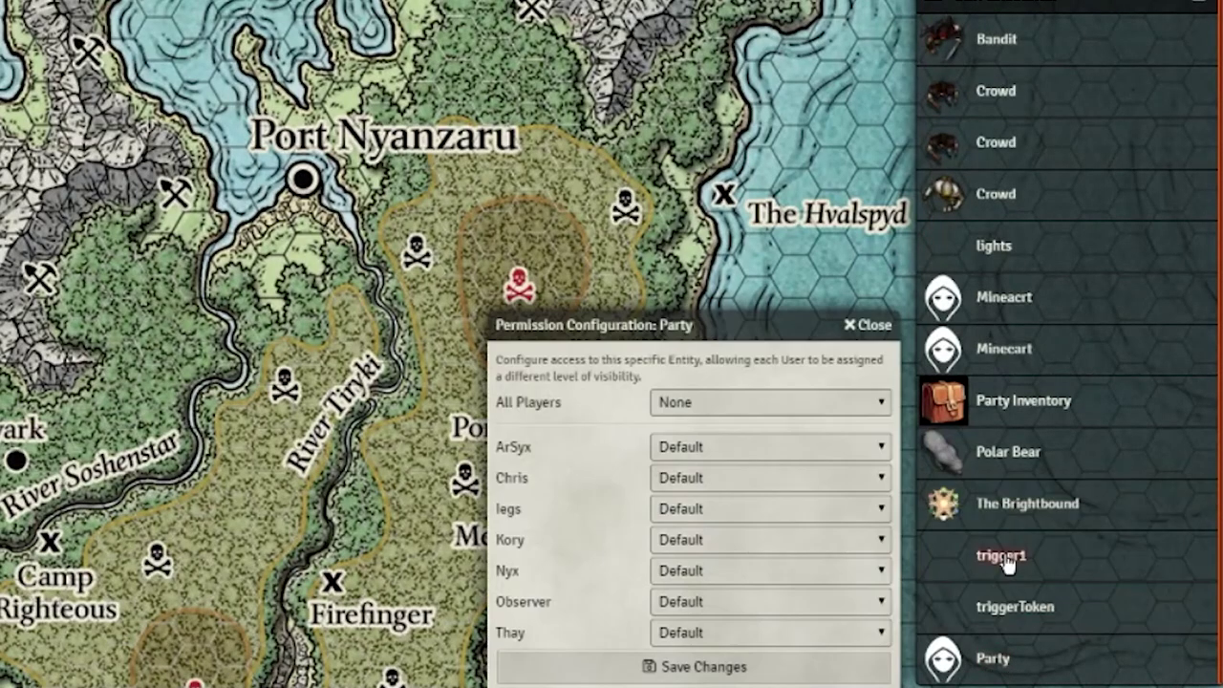
click(700, 409)
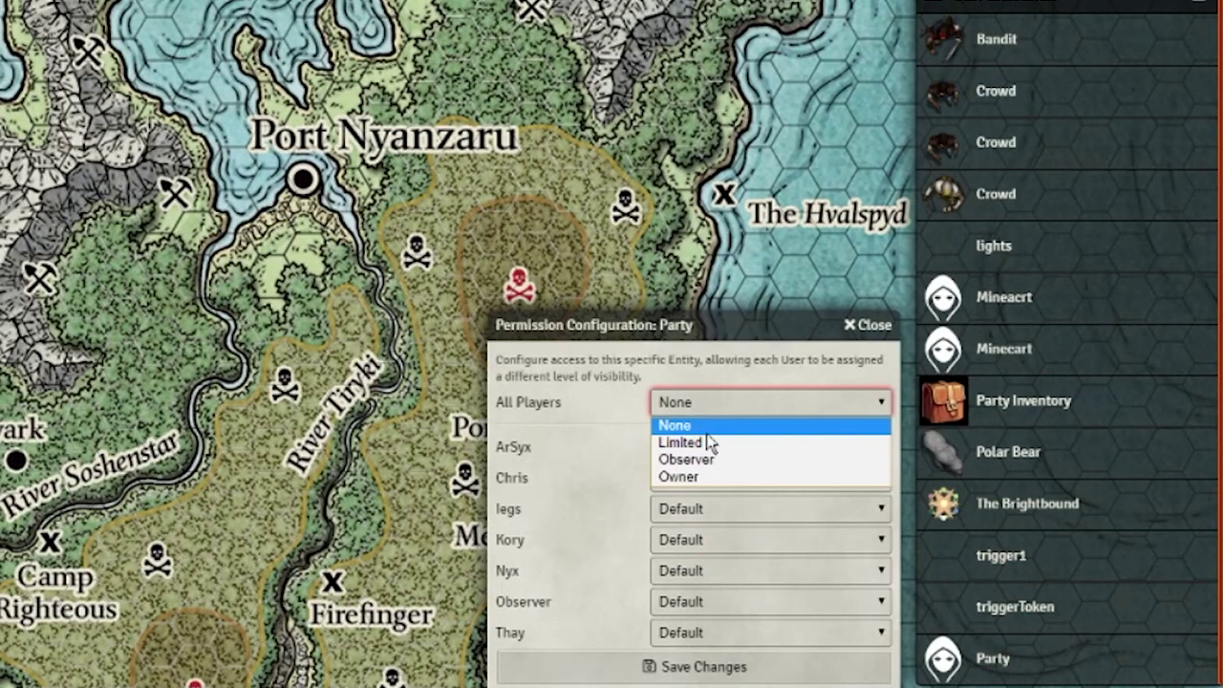
click(736, 480)
click(668, 666)
Duplicate Party and set all players' permission on Party (Copy) to None.
right_click(998, 657)
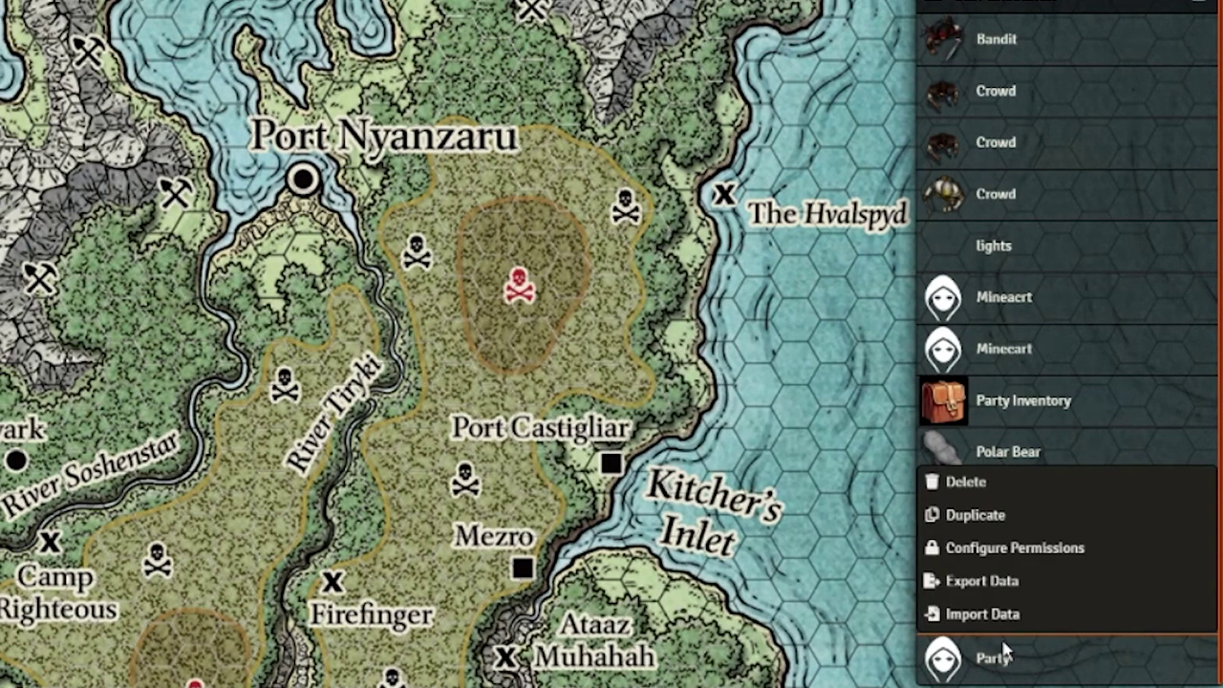
click(1003, 546)
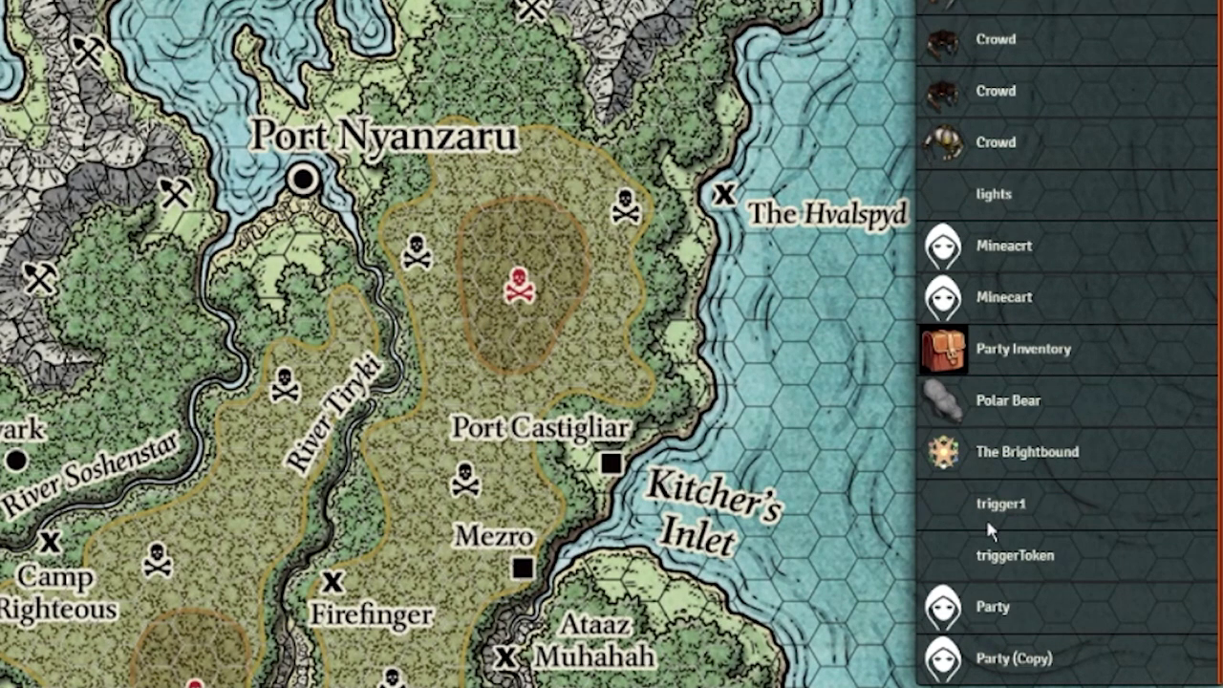
right_click(1025, 671)
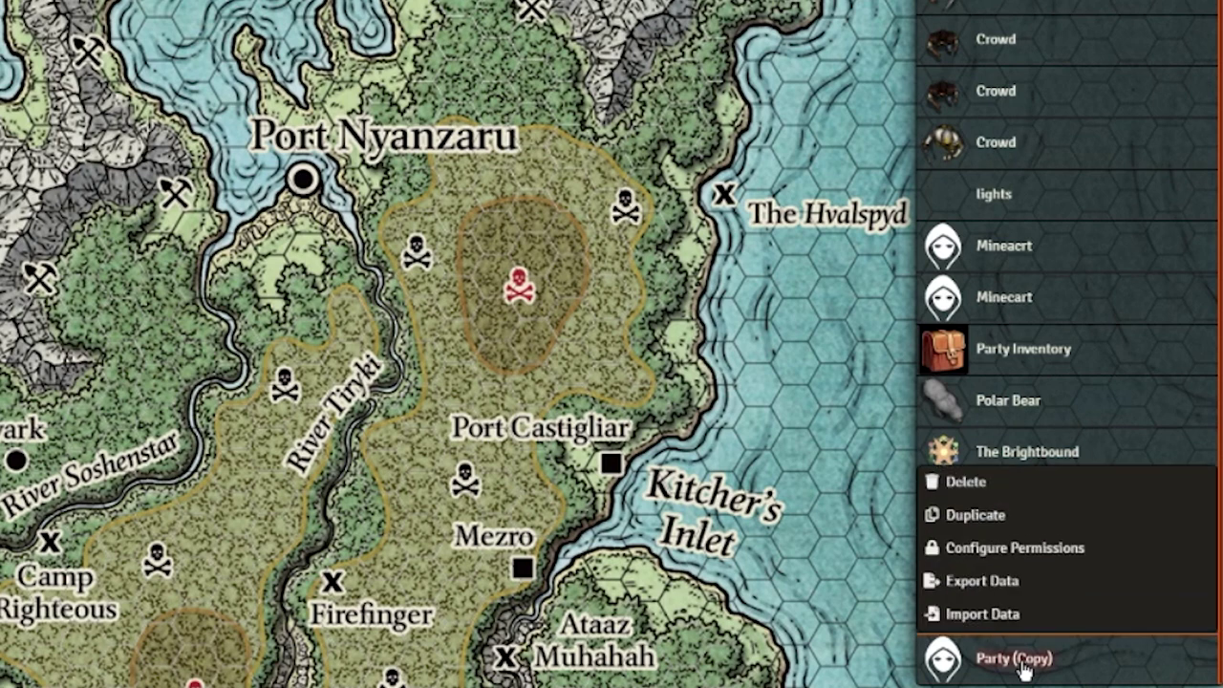
click(1005, 549)
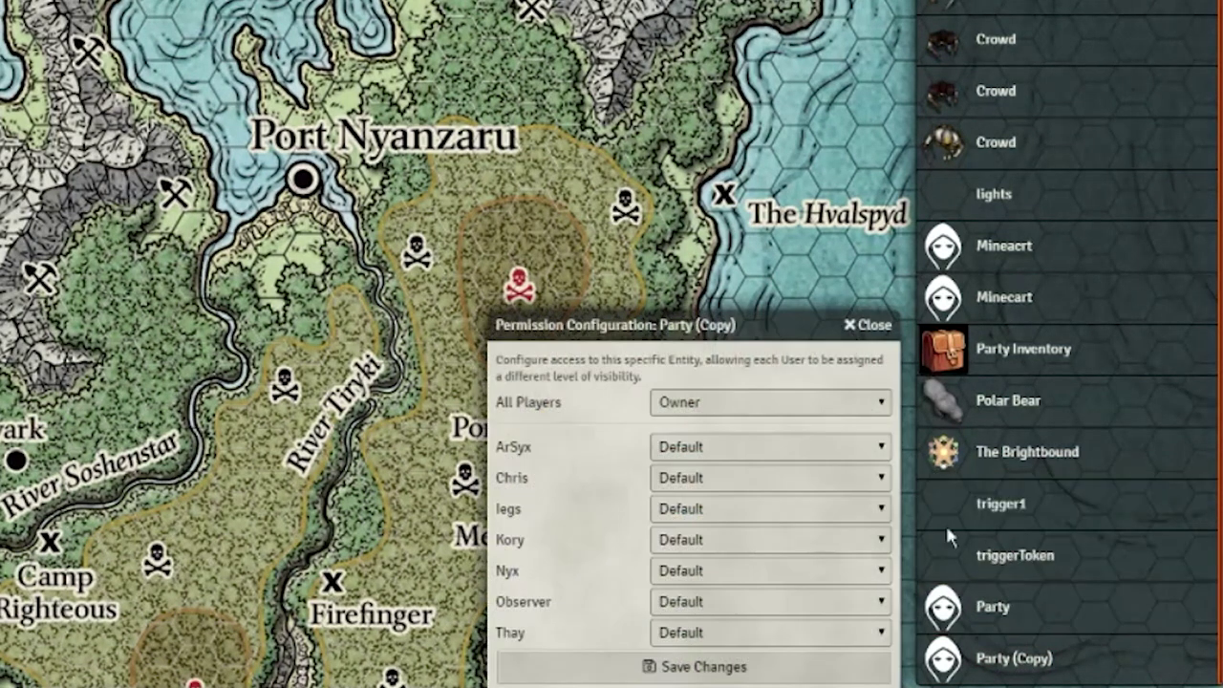
click(745, 411)
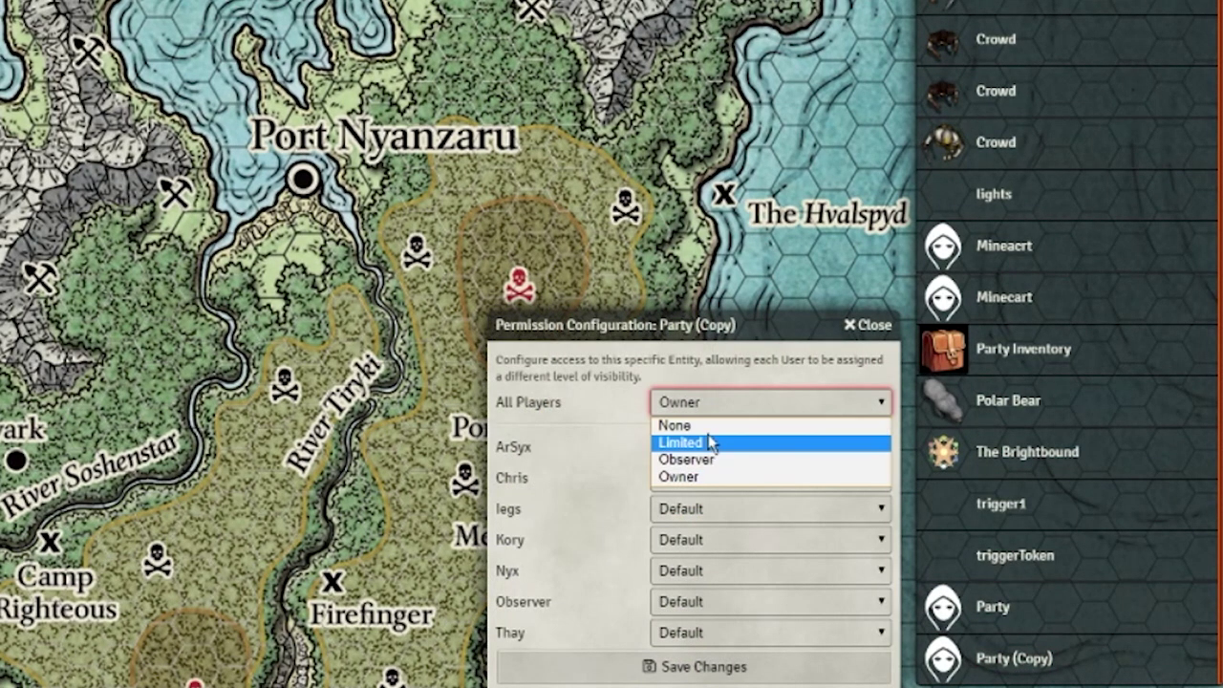
click(707, 427)
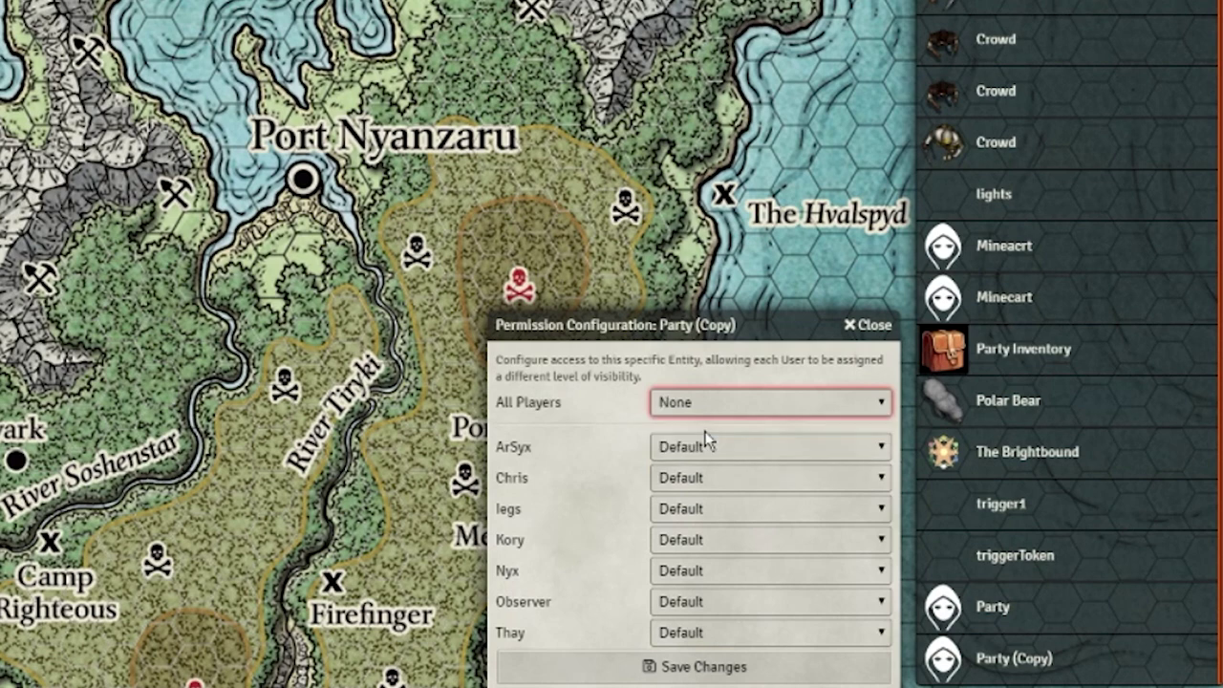
click(623, 667)
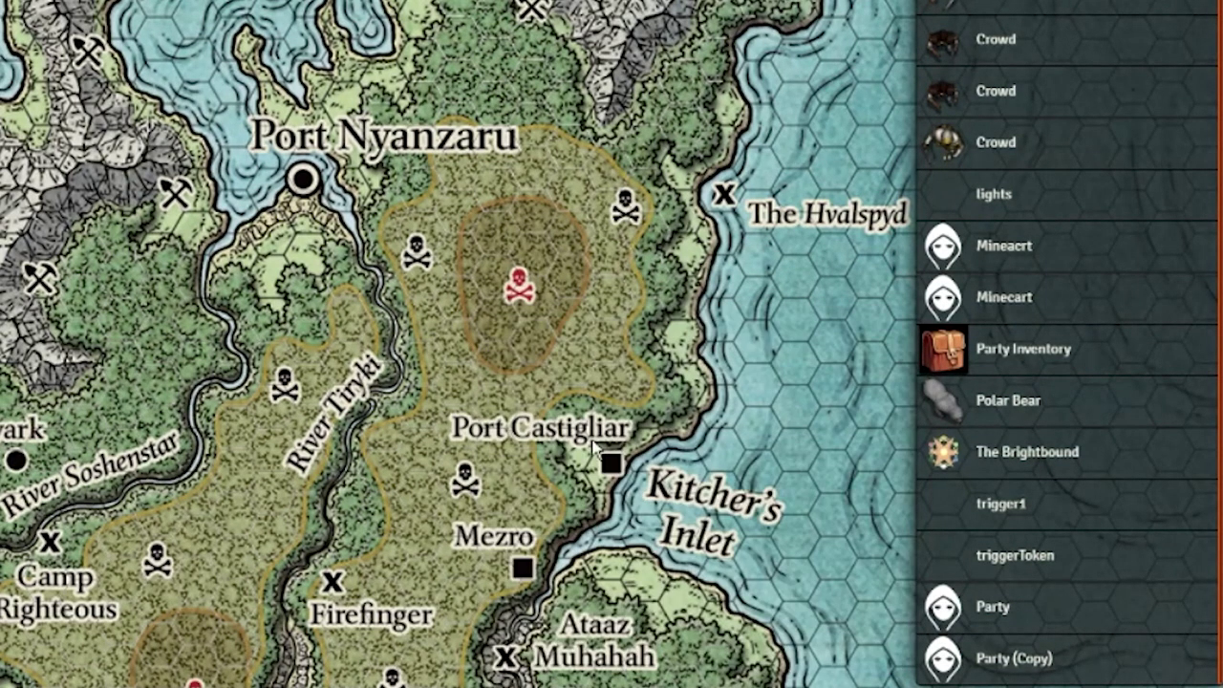
scroll(457, 425, up, 3)
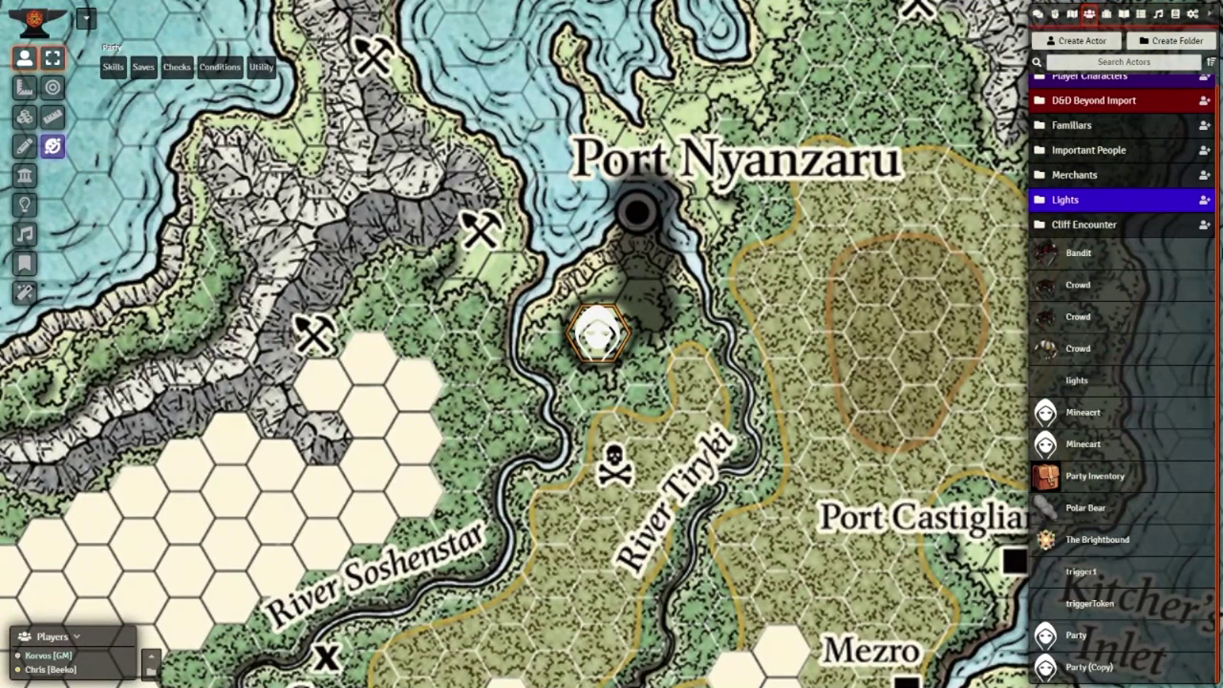
Step the party token down-left and set Less Fog's Darkness - Explored to 0.
key(Left)
key(Left)
key(Down)
click(1192, 15)
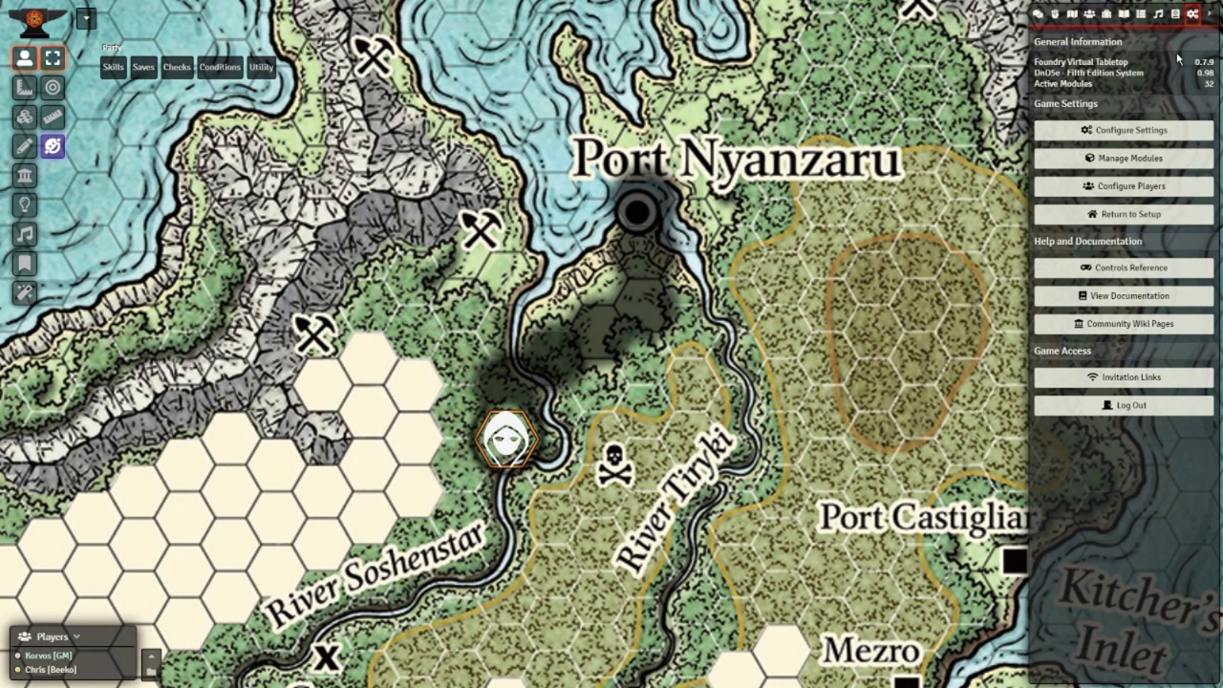
click(1116, 131)
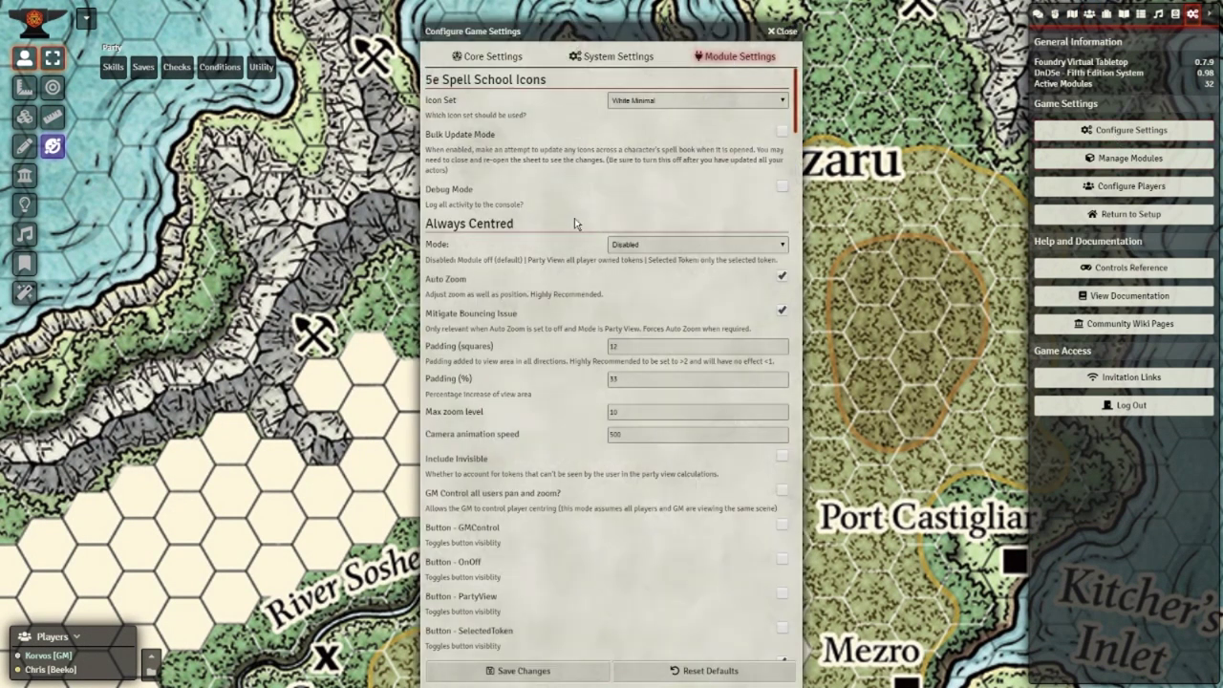
scroll(585, 206, down, 15)
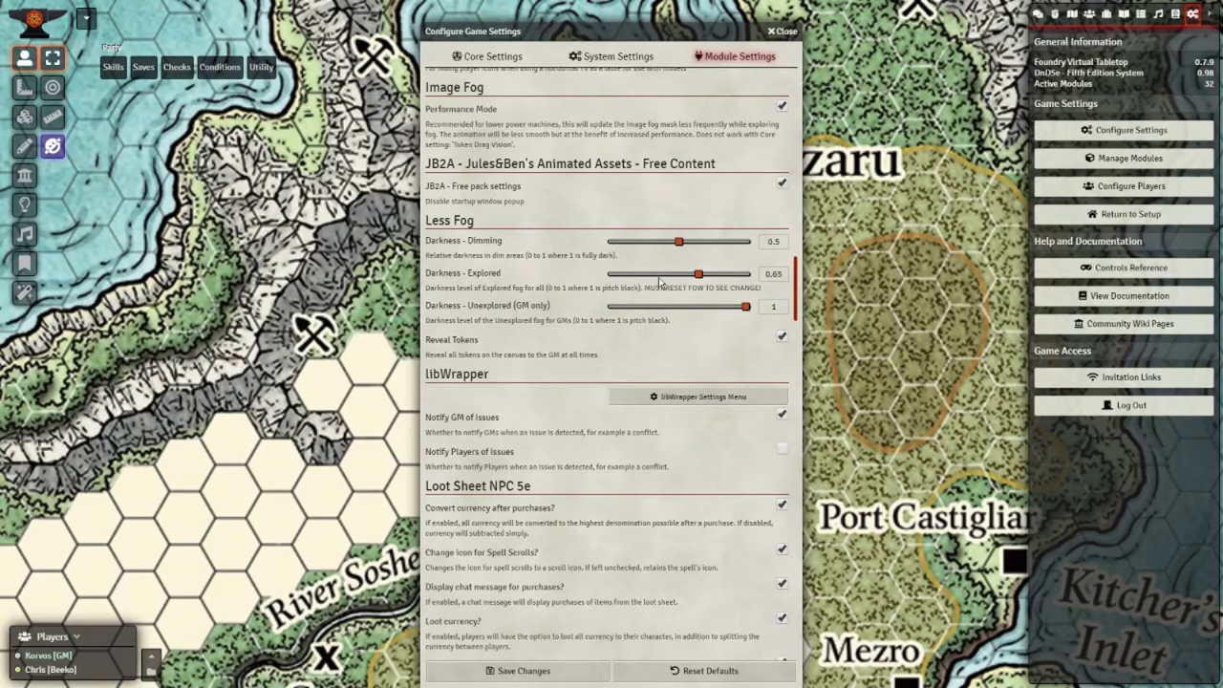
drag(699, 277, 584, 283)
Lower the unexplored darkness and confirm resetting the scene's fog of war.
drag(695, 312, 696, 306)
key(Return)
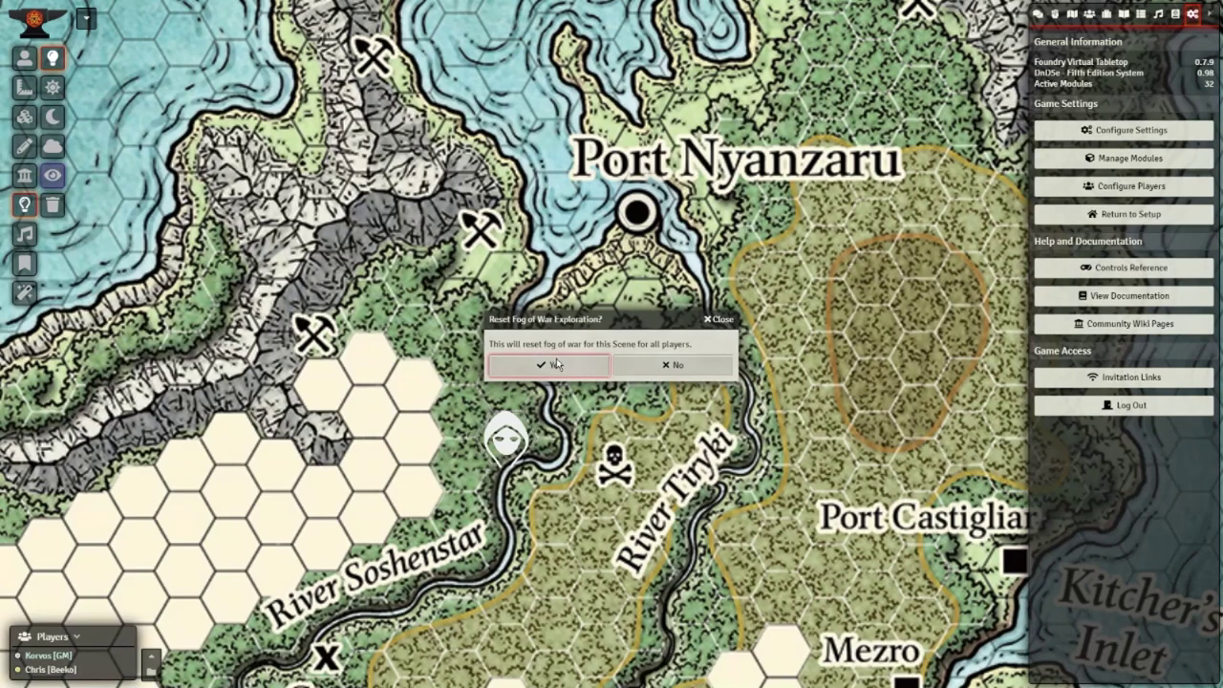
click(558, 363)
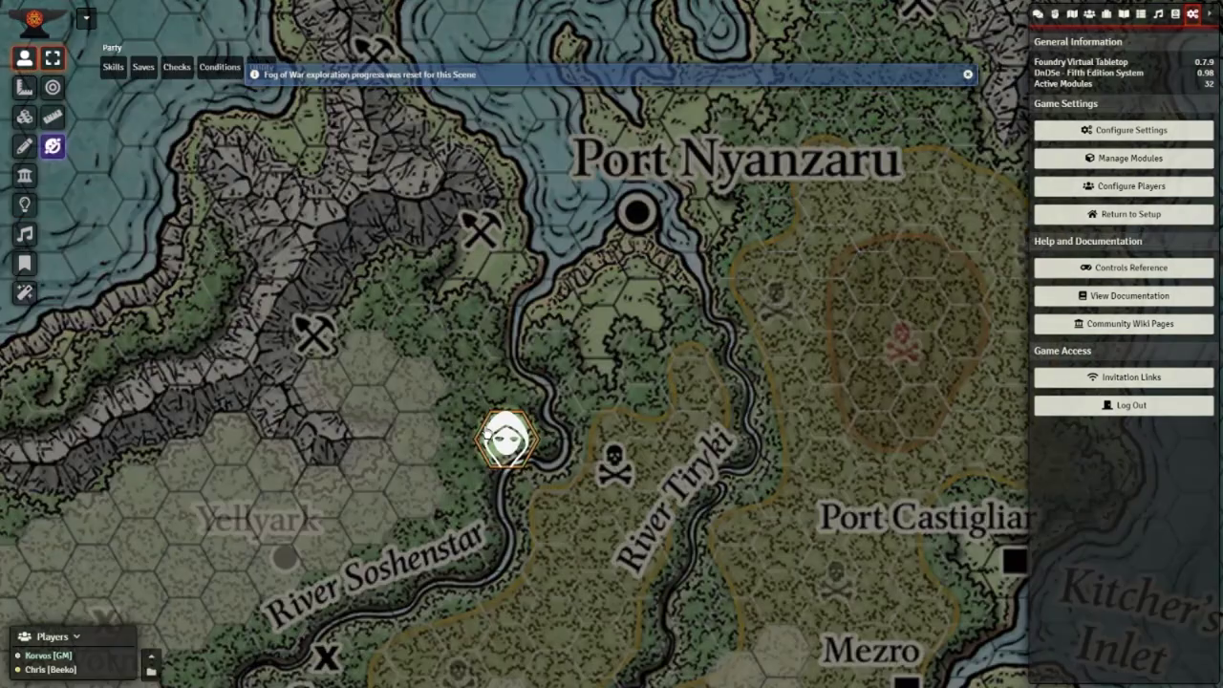
Move the party token with arrow keys to uncover fog around River Soshenstar.
key(Up)
key(Down)
key(Left)
key(Up)
key(Left)
key(Down)
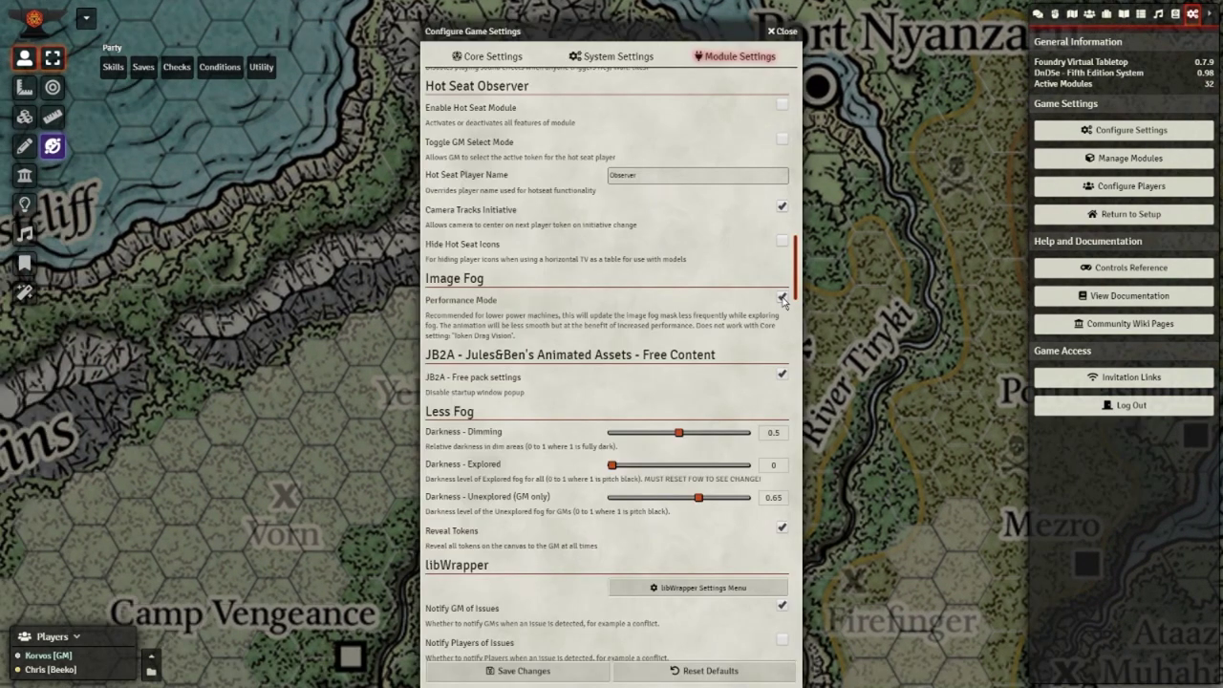
Save the core settings, then pin the Yellyark journal entry onto the map at Yellyark.
click(493, 57)
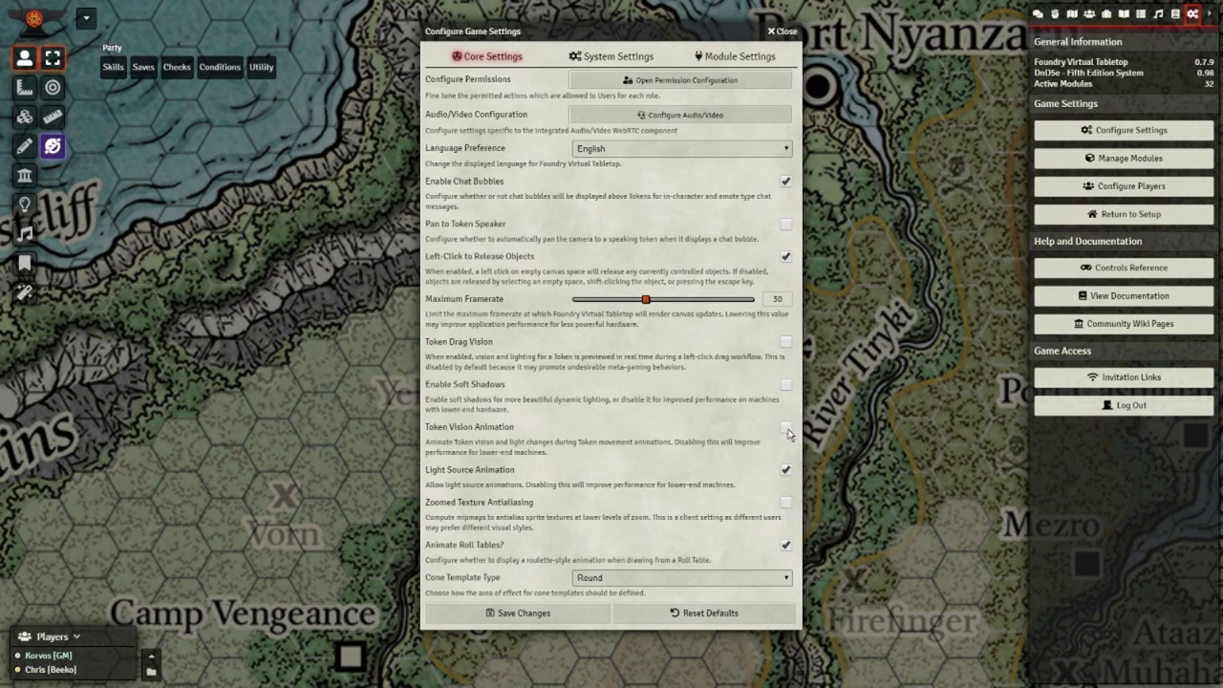
click(565, 610)
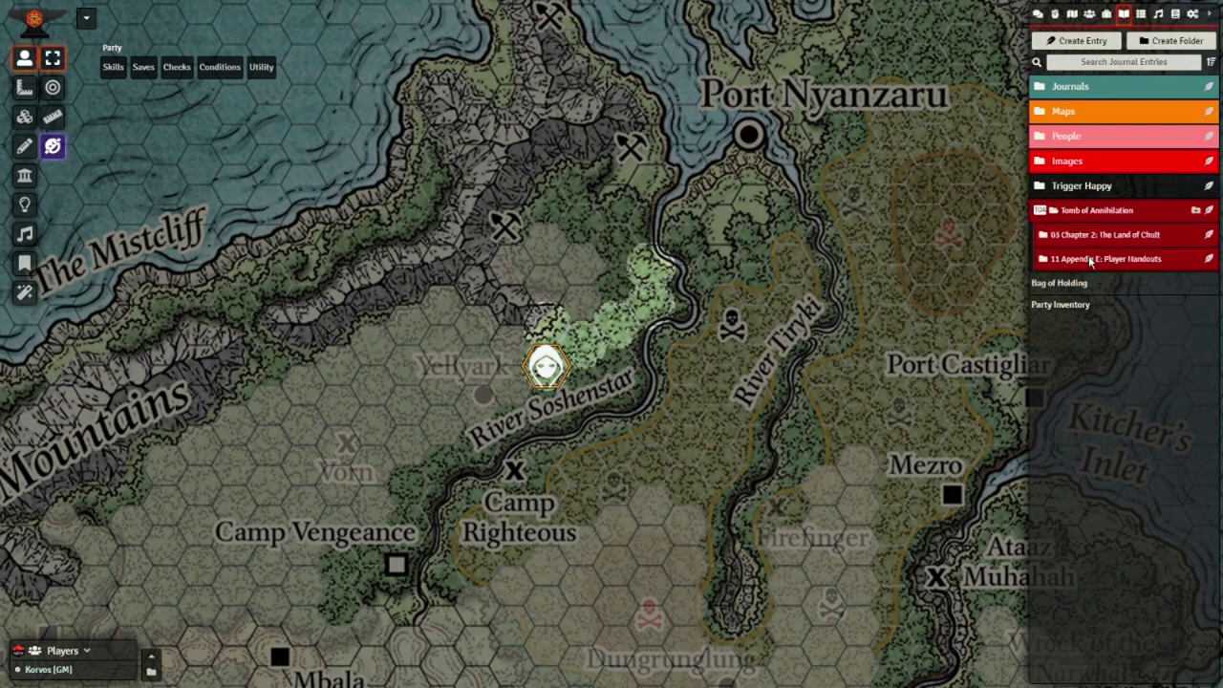
click(1088, 237)
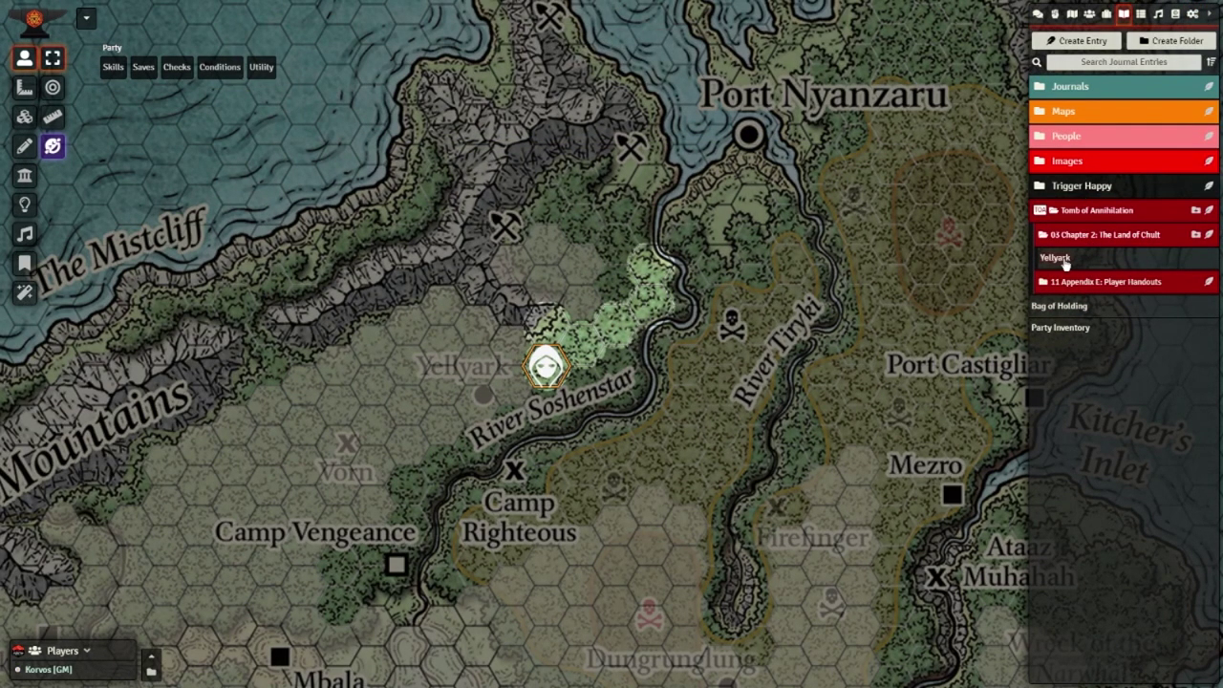
drag(1060, 260, 476, 406)
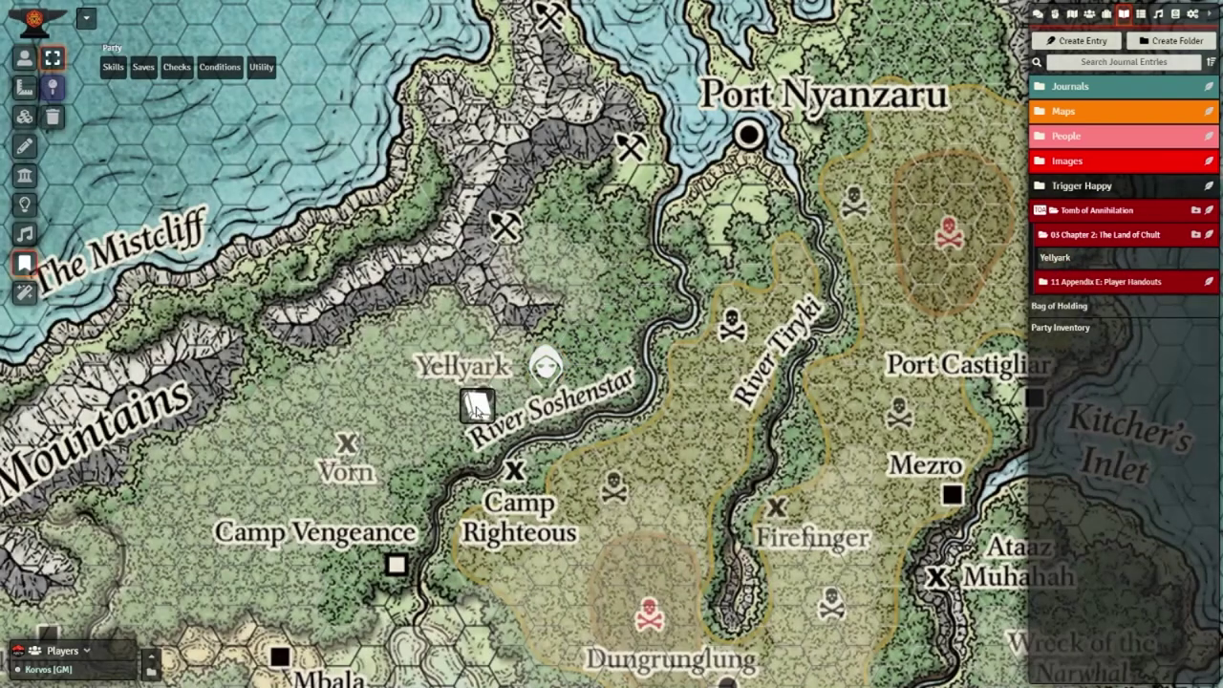